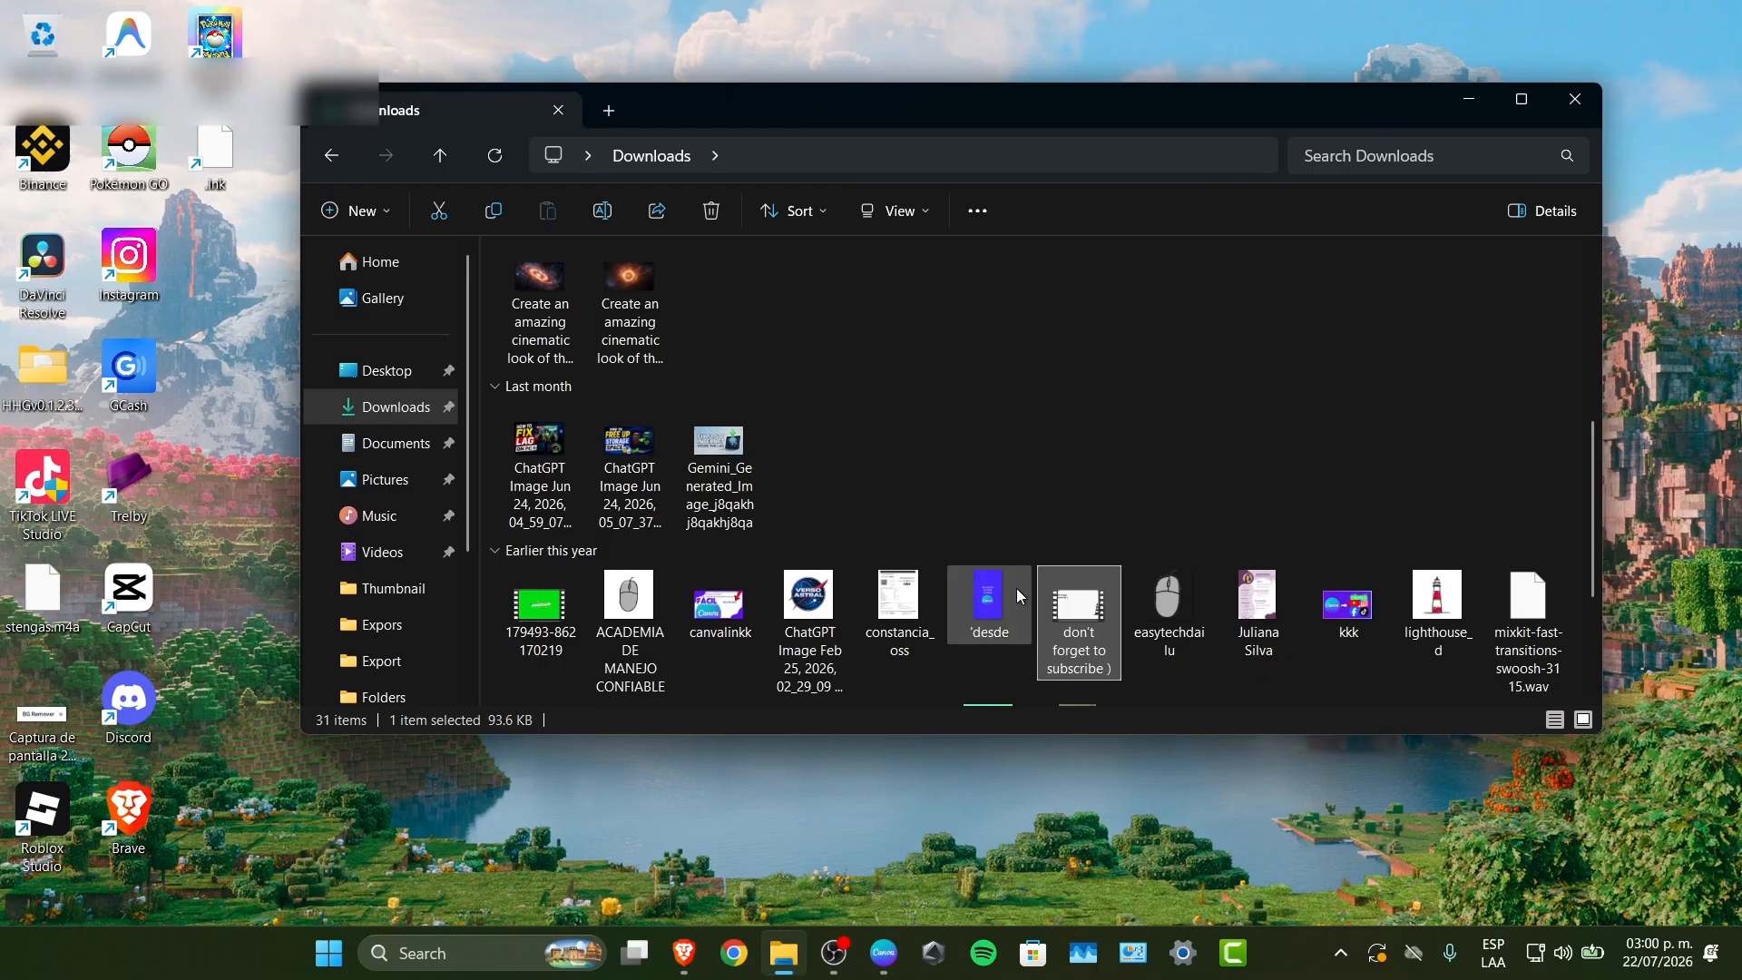
Open the "don't forget to subscribe )" video from Downloads, pause it, and scrub back slightly to inspect playback.
{"action": "double_click", "coordinate": [1008, 595]}
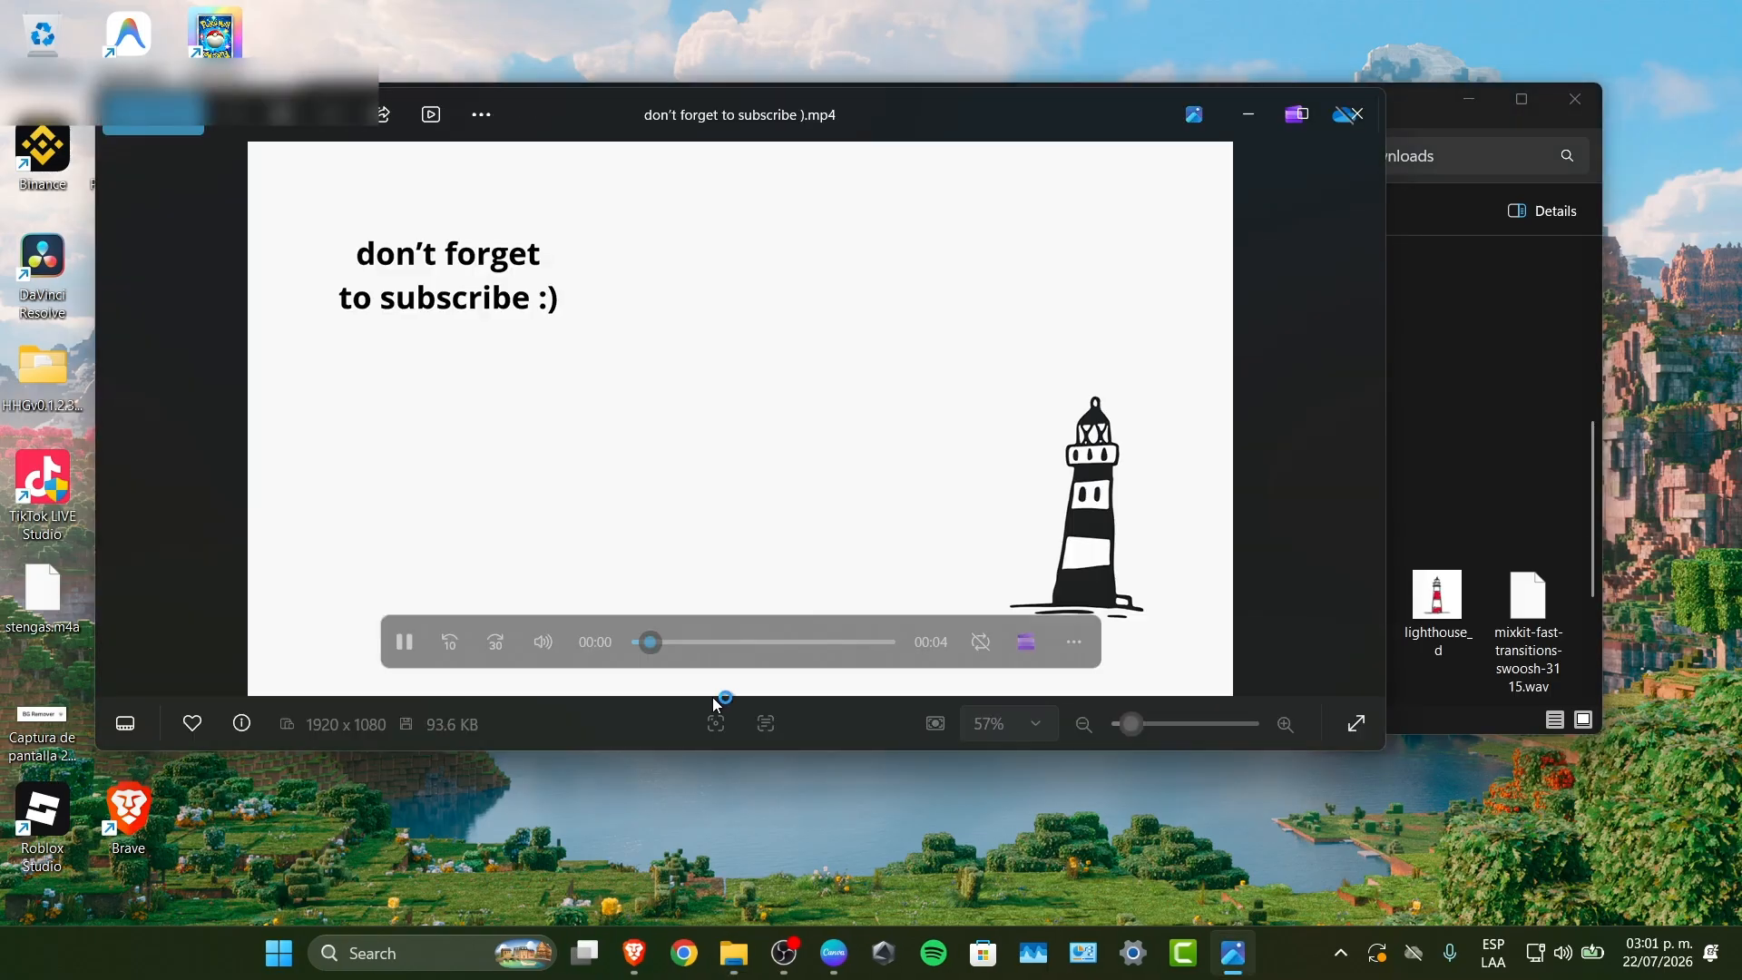
{"action": "left_click", "coordinate": [402, 644]}
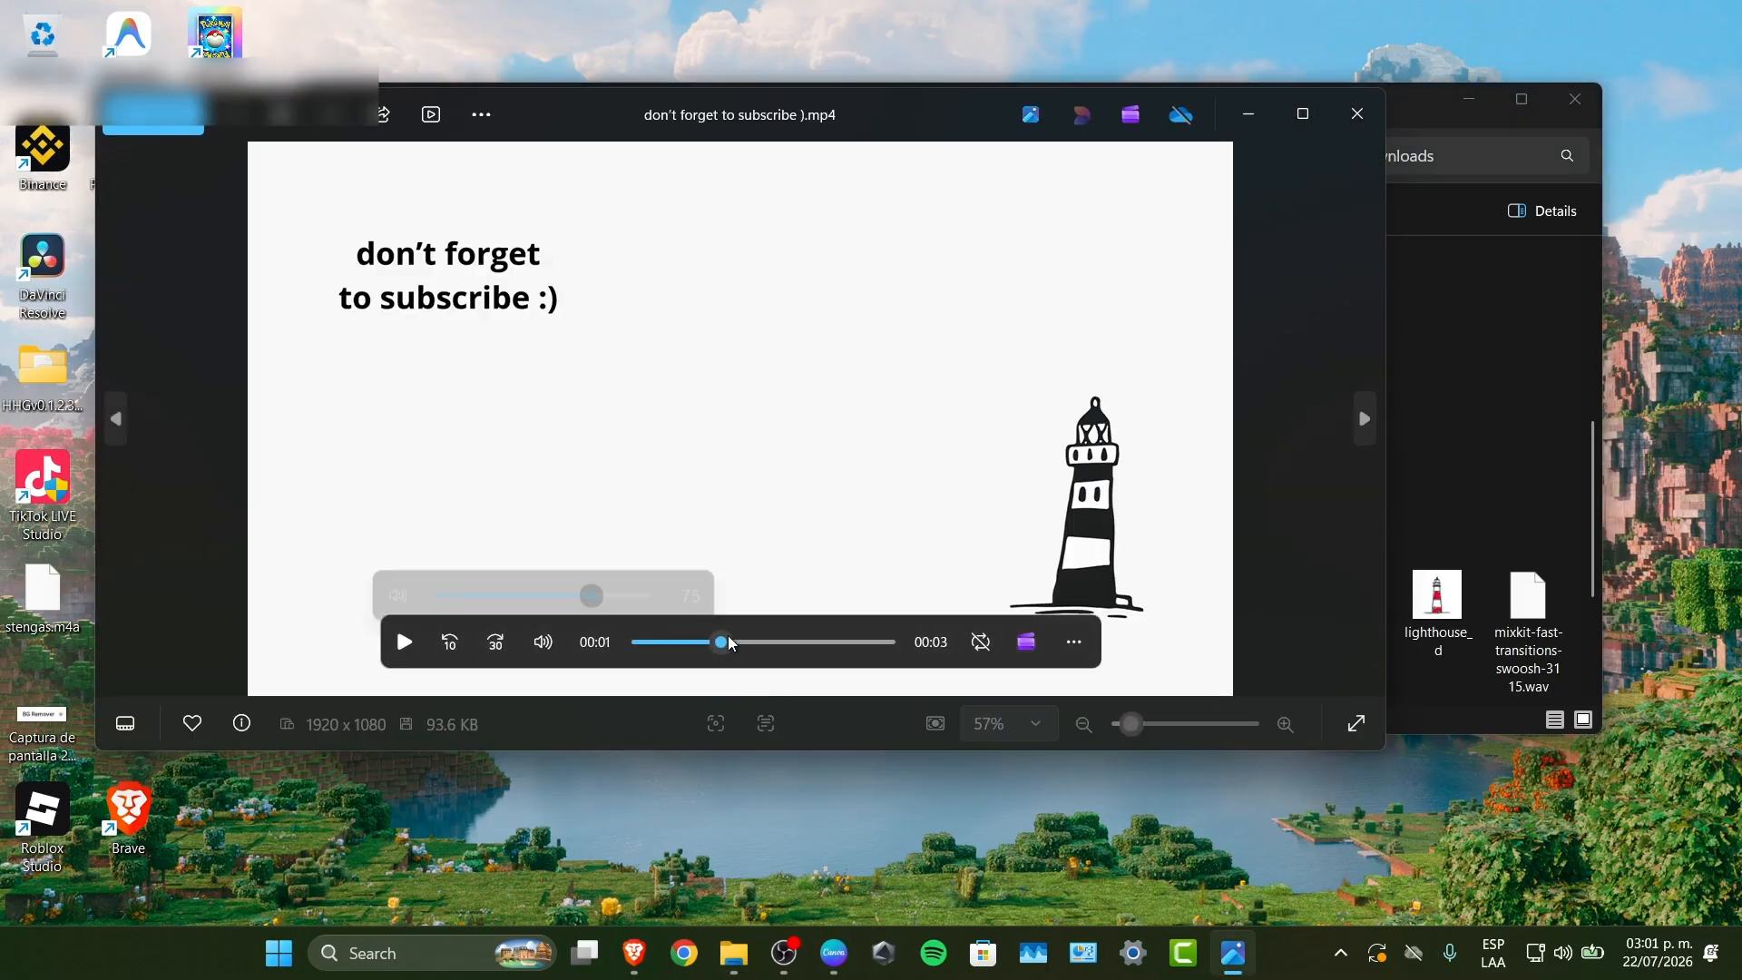
{"action": "mouse_move", "coordinate": [709, 647]}
{"action": "left_mouse_down"}
{"action": "mouse_move", "coordinate": [727, 647]}
{"action": "mouse_move", "coordinate": [670, 645]}
{"action": "mouse_move", "coordinate": [795, 647]}
{"action": "mouse_move", "coordinate": [698, 646]}
{"action": "left_mouse_up"}
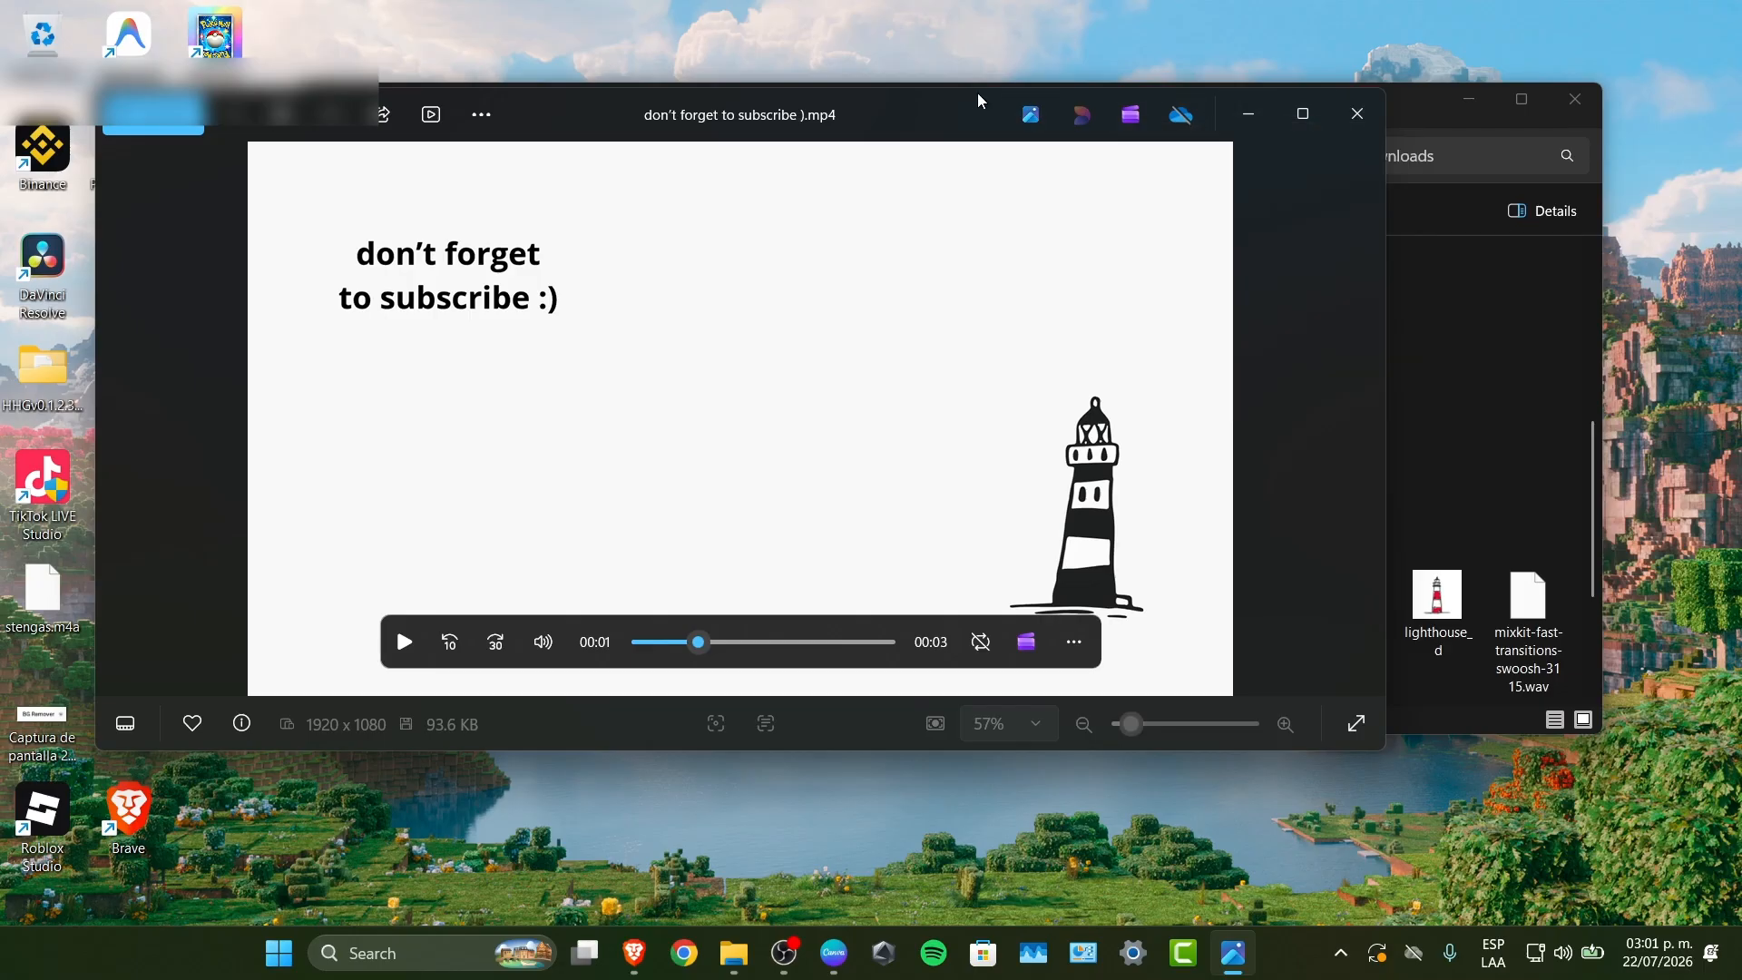
{"action": "left_click_drag", "start_coordinate": [975, 100], "coordinate": [1083, 117]}
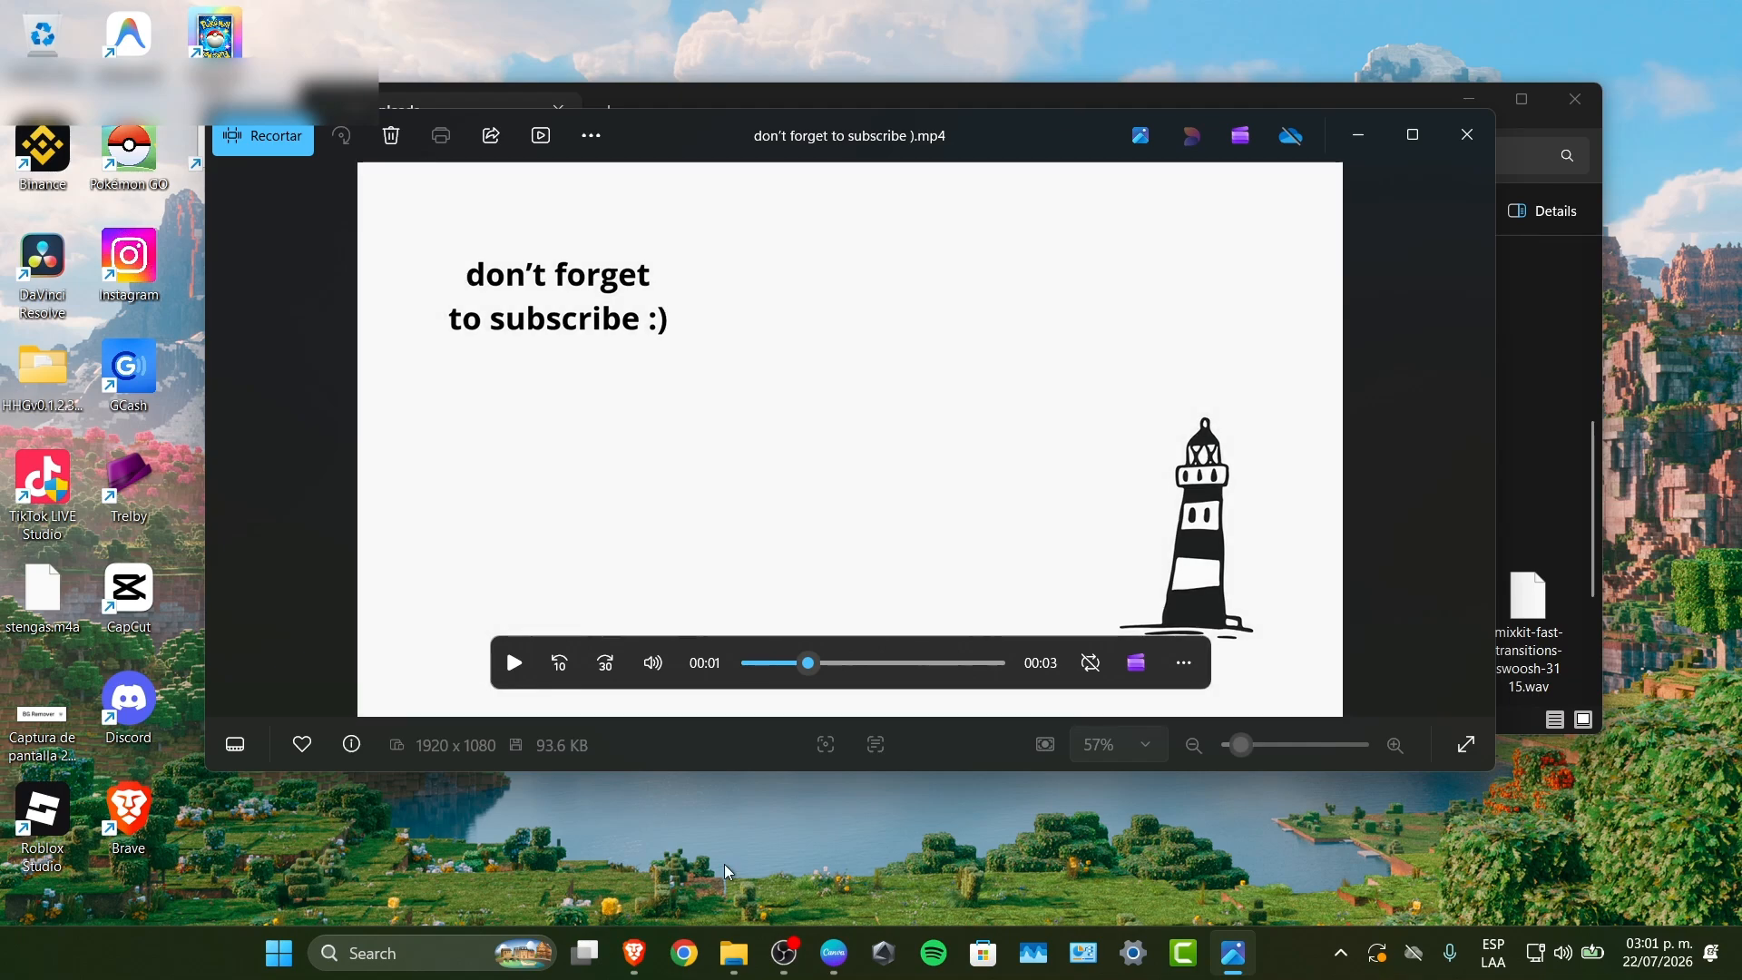
Switch to Chrome and open its settings page.
{"action": "left_click", "coordinate": [686, 954]}
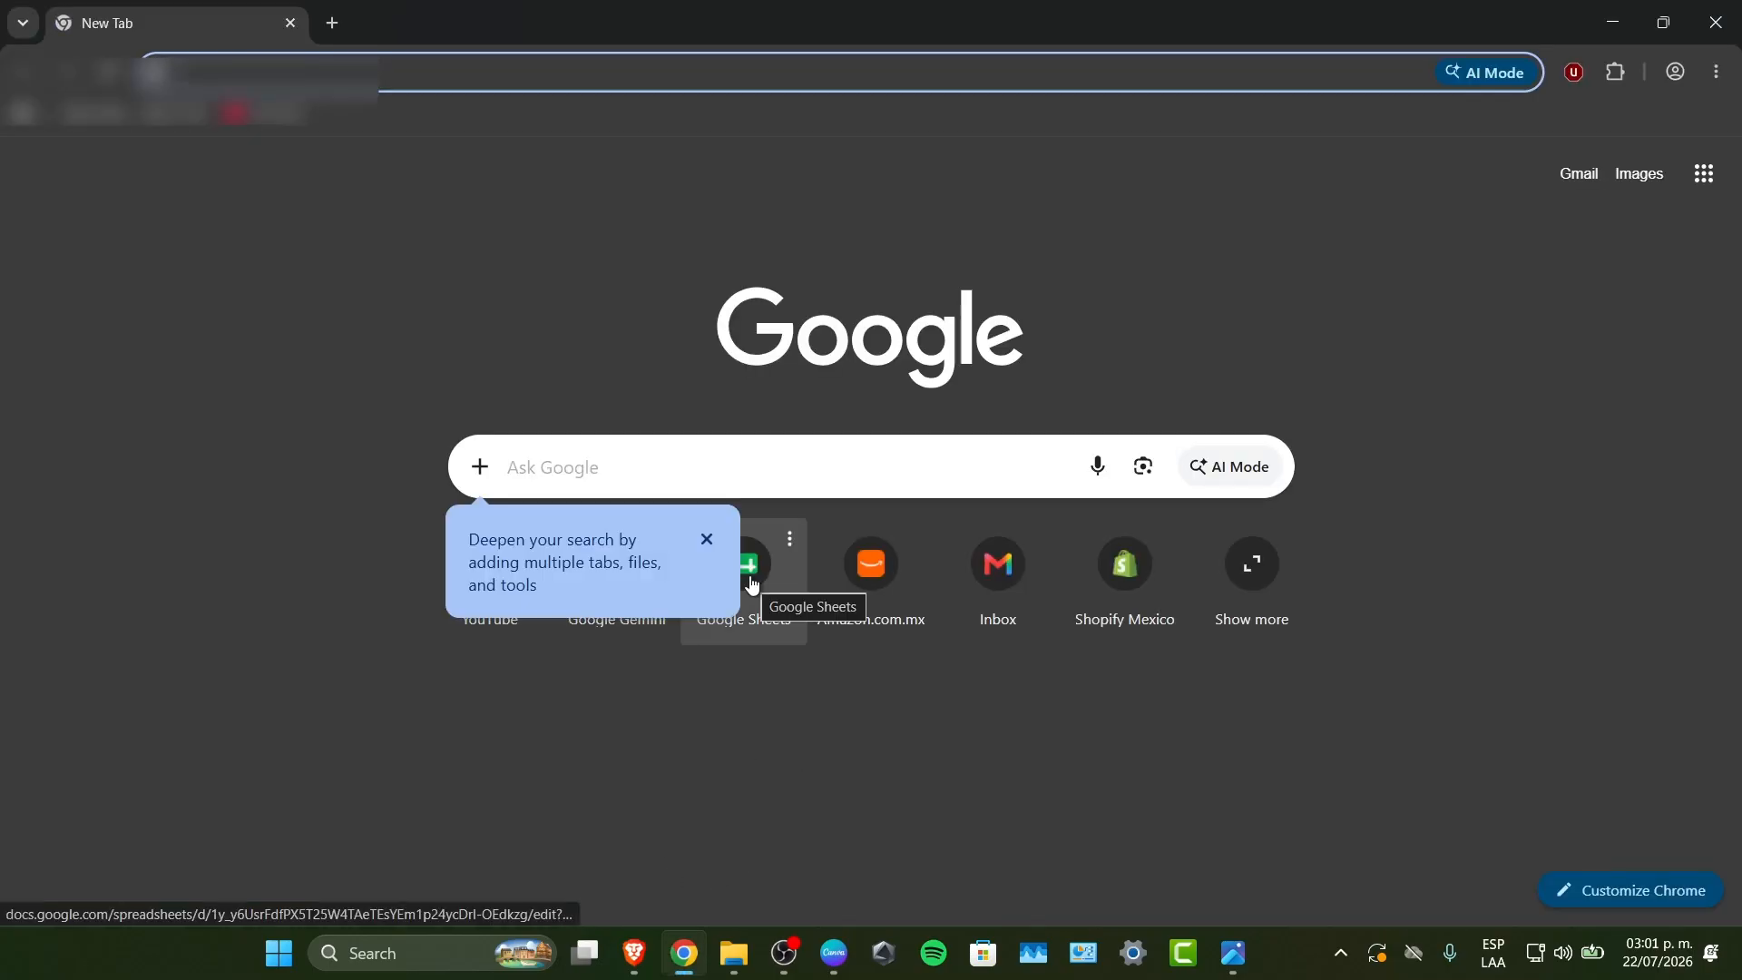
{"action": "left_click", "coordinate": [1714, 78]}
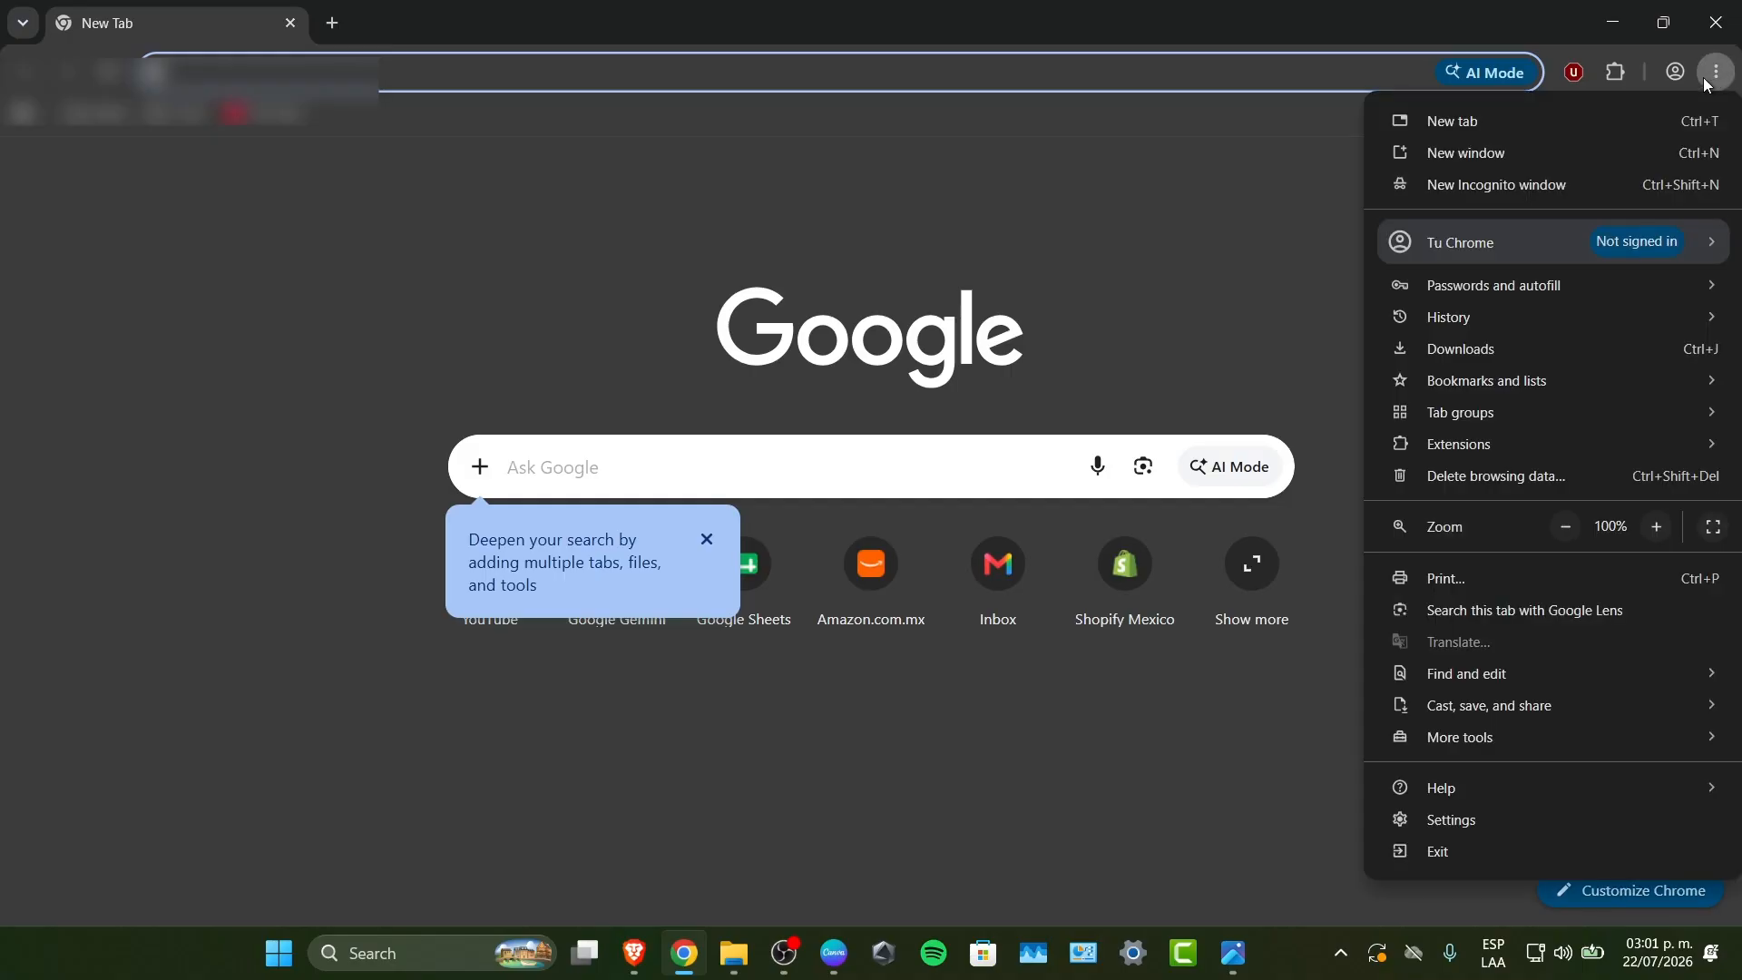
{"action": "left_click", "coordinate": [1508, 820]}
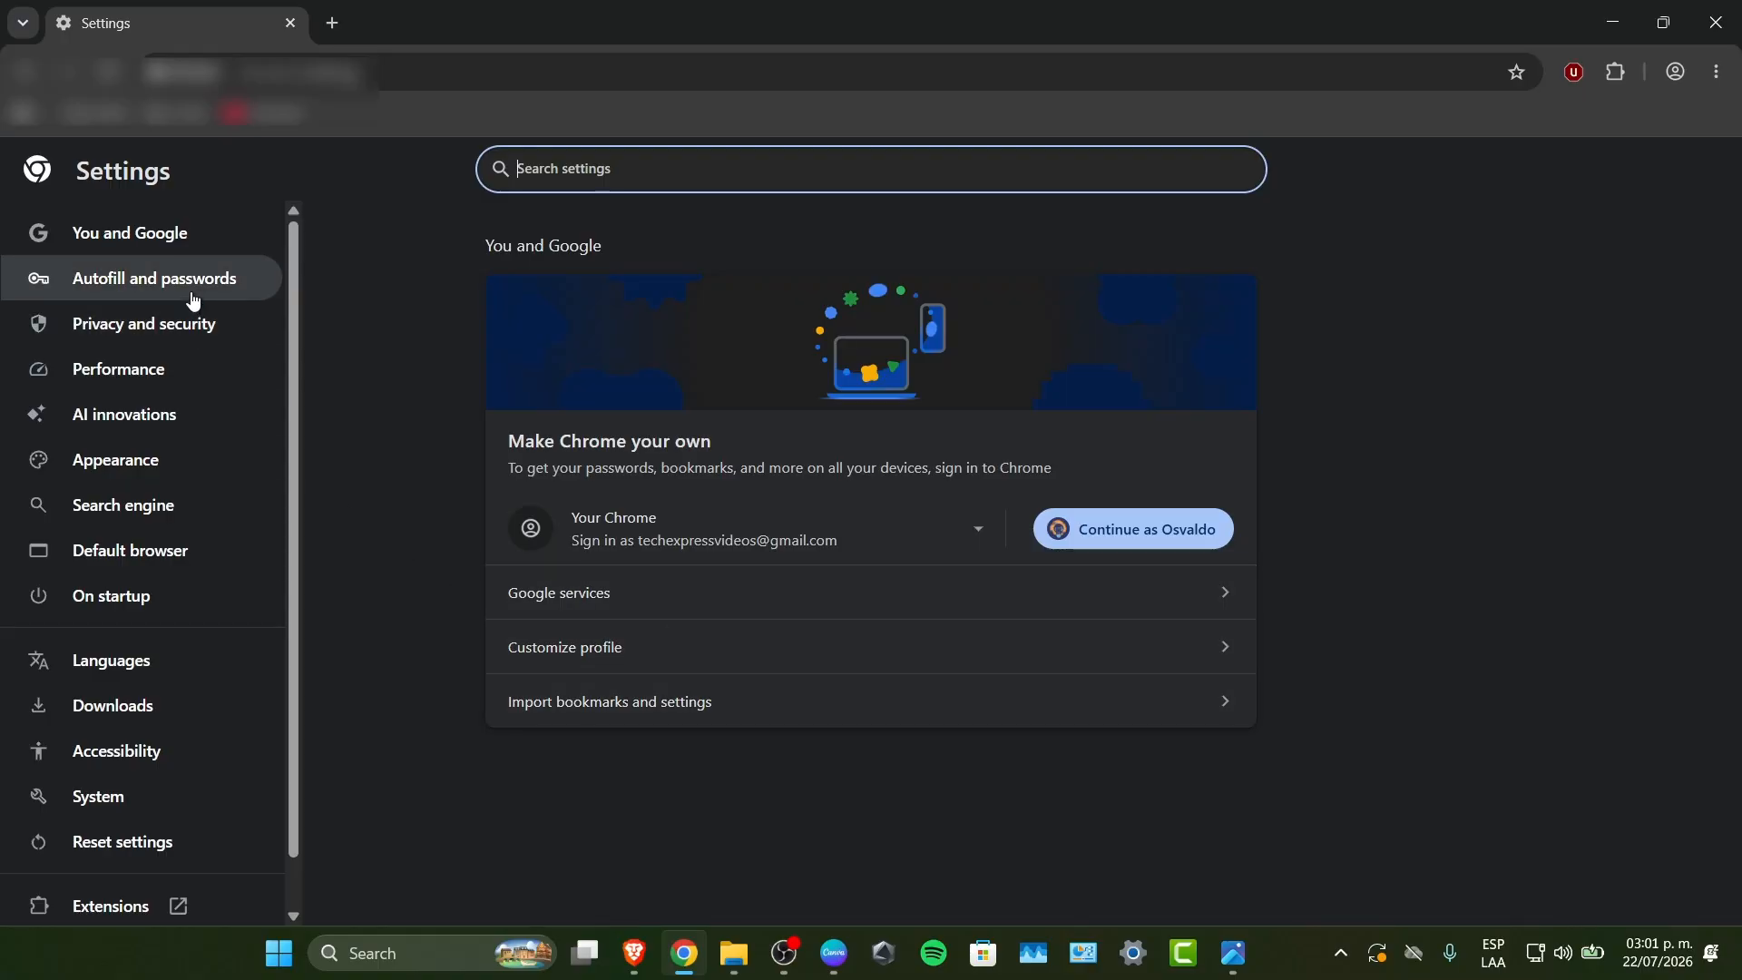
Search the Chrome settings for "accel" to locate the graphics acceleration option.
{"action": "scroll", "coordinate": [183, 458], "scroll_direction": "down", "scroll_amount": 1}
{"action": "type", "text": "g"}
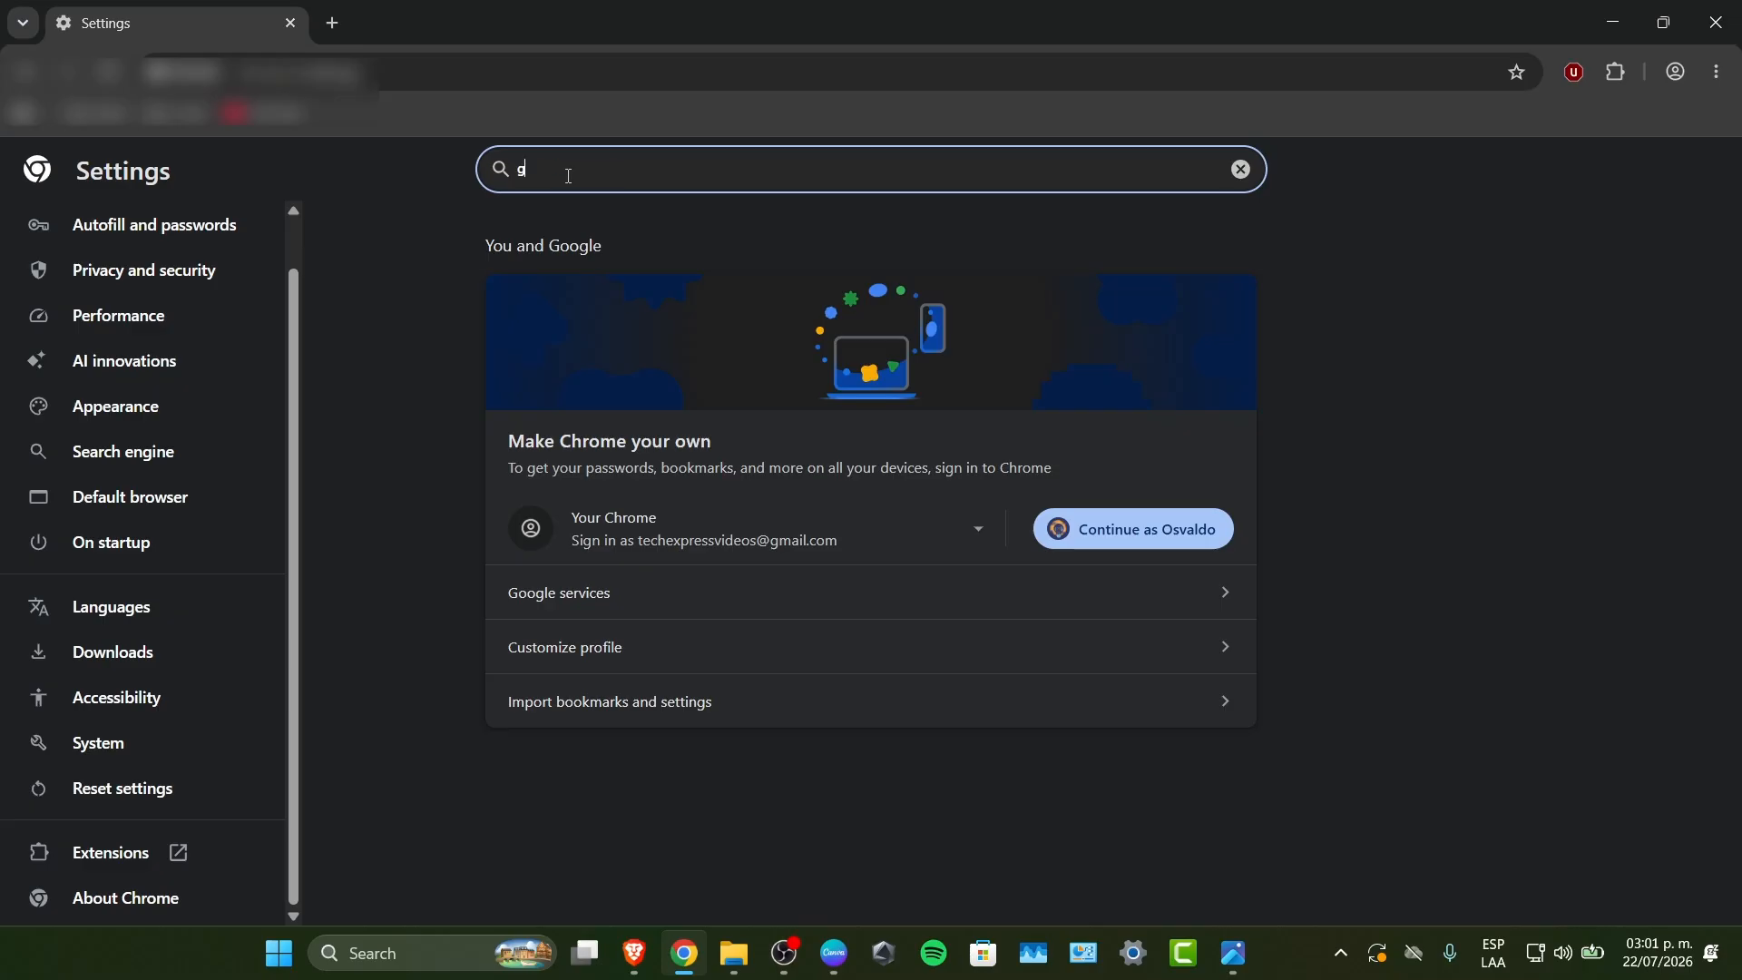
{"action": "key", "text": "BackSpace"}
{"action": "type", "text": "hardward"}
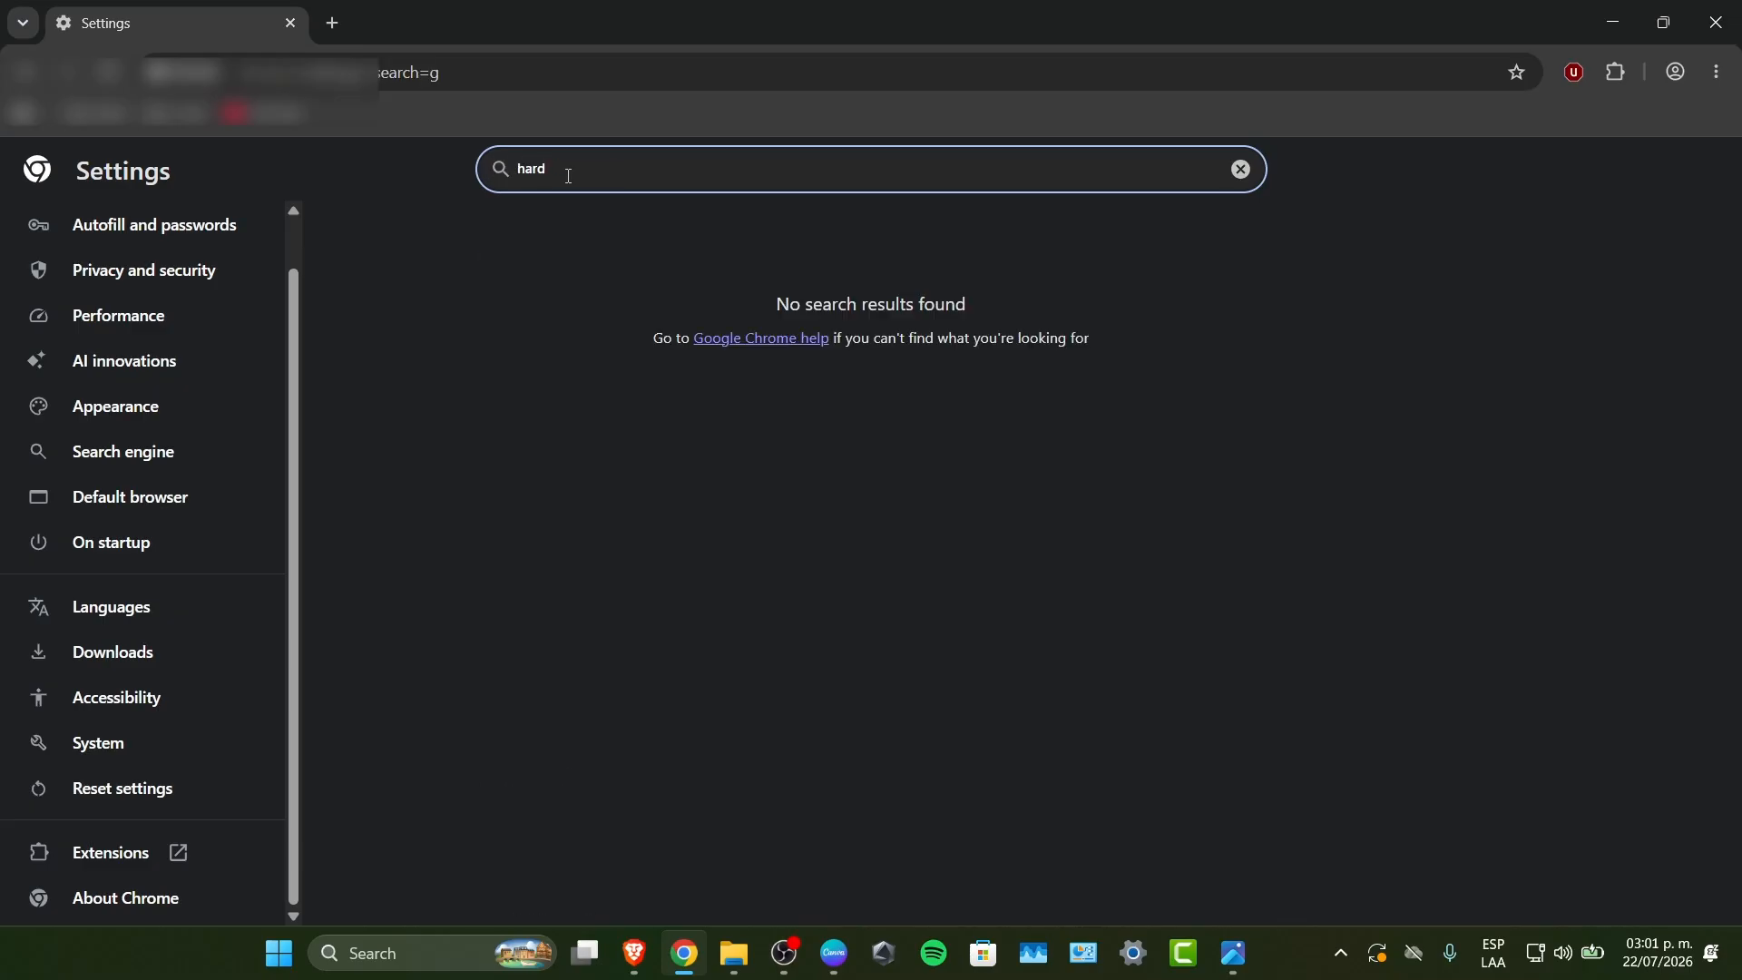
{"action": "key", "text": "BackSpace"}
{"action": "key", "text": "BackSpace"}
{"action": "key", "text": "BackSpace"}
{"action": "key", "text": "BackSpace"}
{"action": "key", "text": "BackSpace"}
{"action": "key", "text": "BackSpace"}
{"action": "key", "text": "BackSpace"}
{"action": "key", "text": "BackSpace"}
{"action": "type", "text": "accel"}
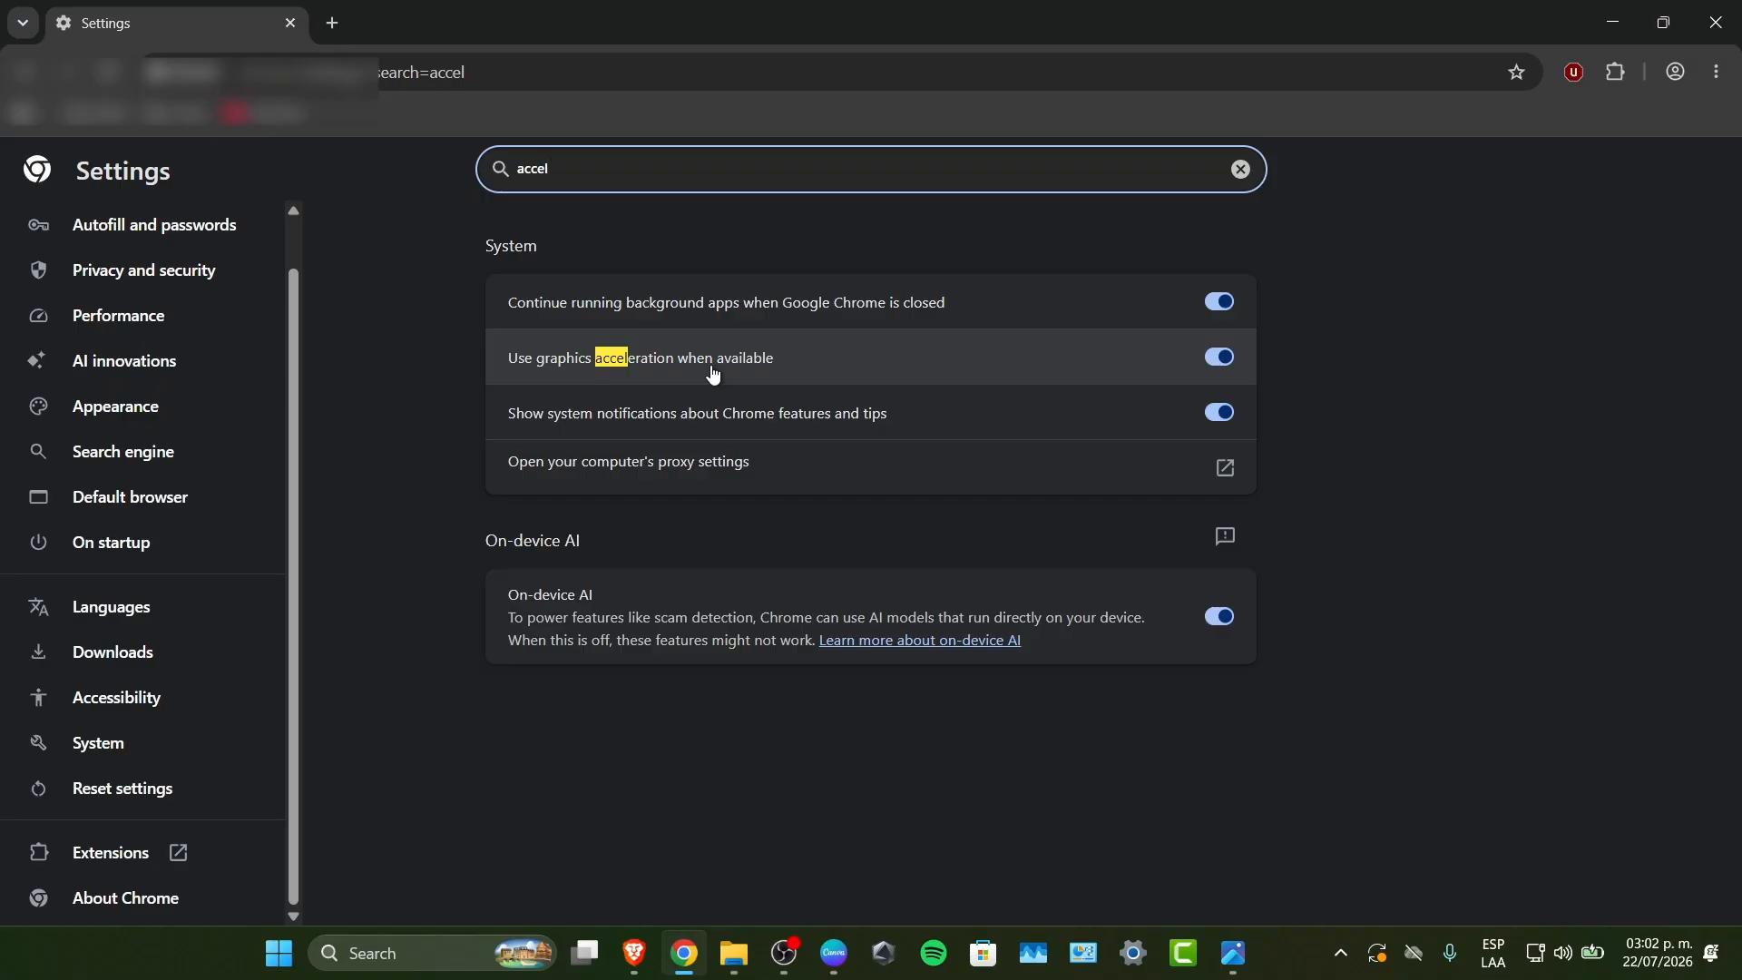
Open Device Manager and expand the display adaptors to show the installed graphics cards.
{"action": "key", "text": "super+x"}
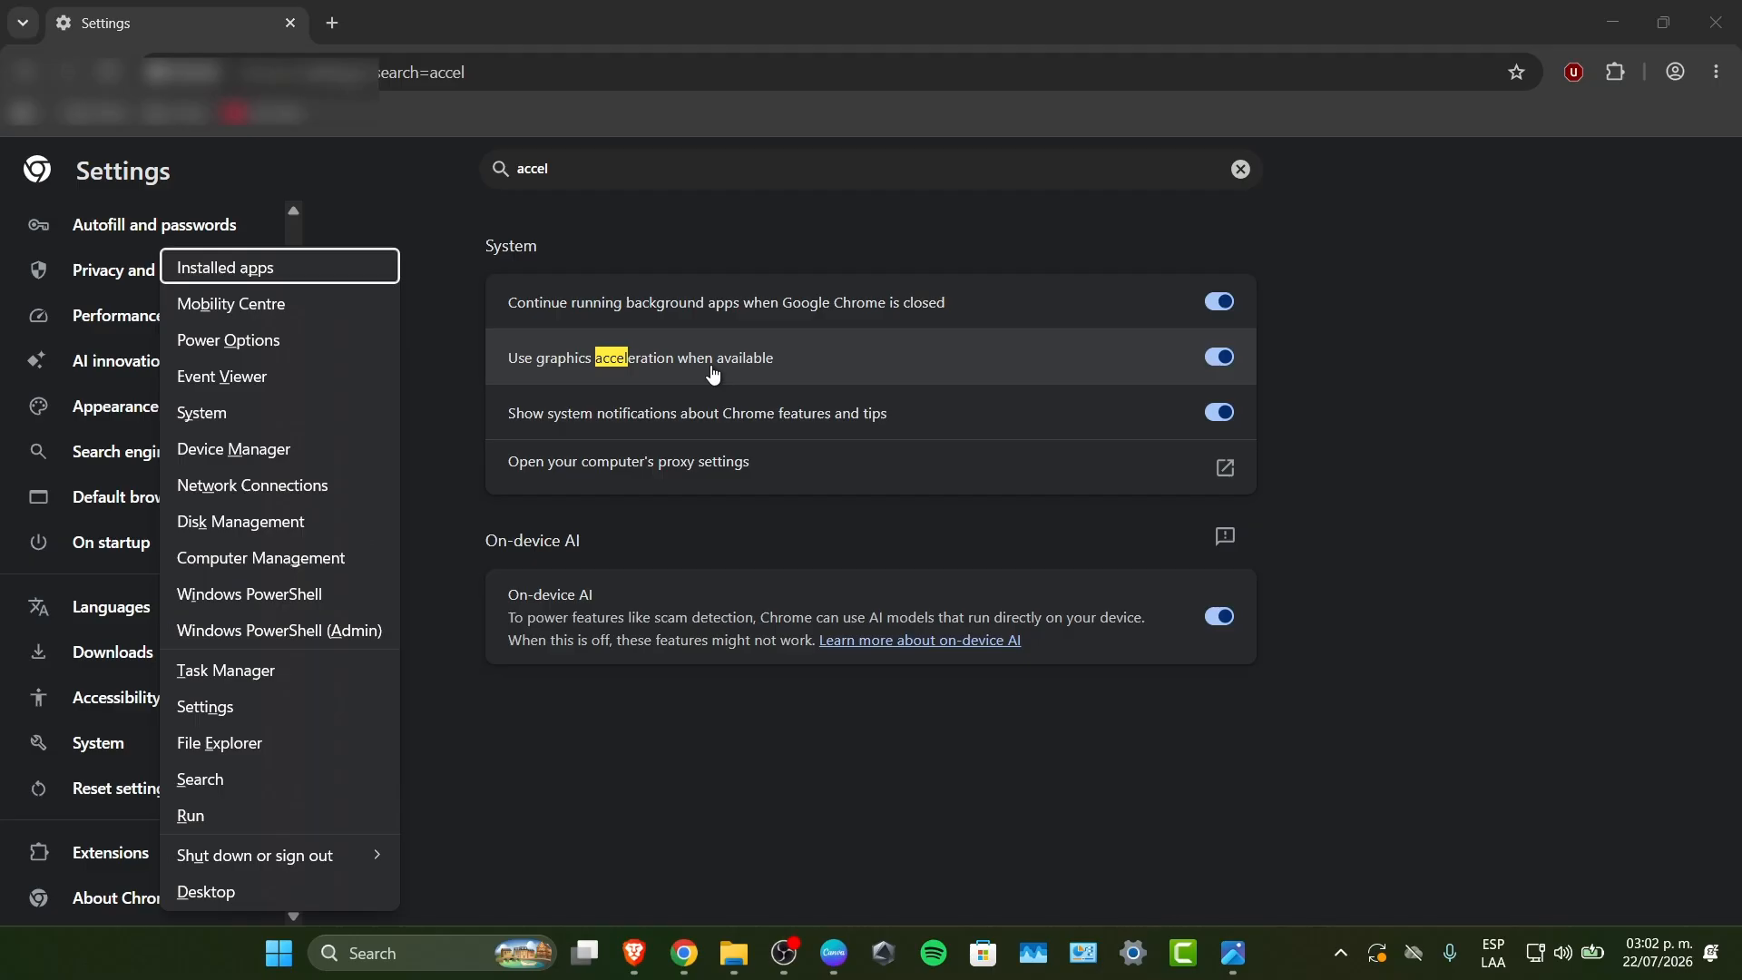
{"action": "left_click", "coordinate": [303, 450]}
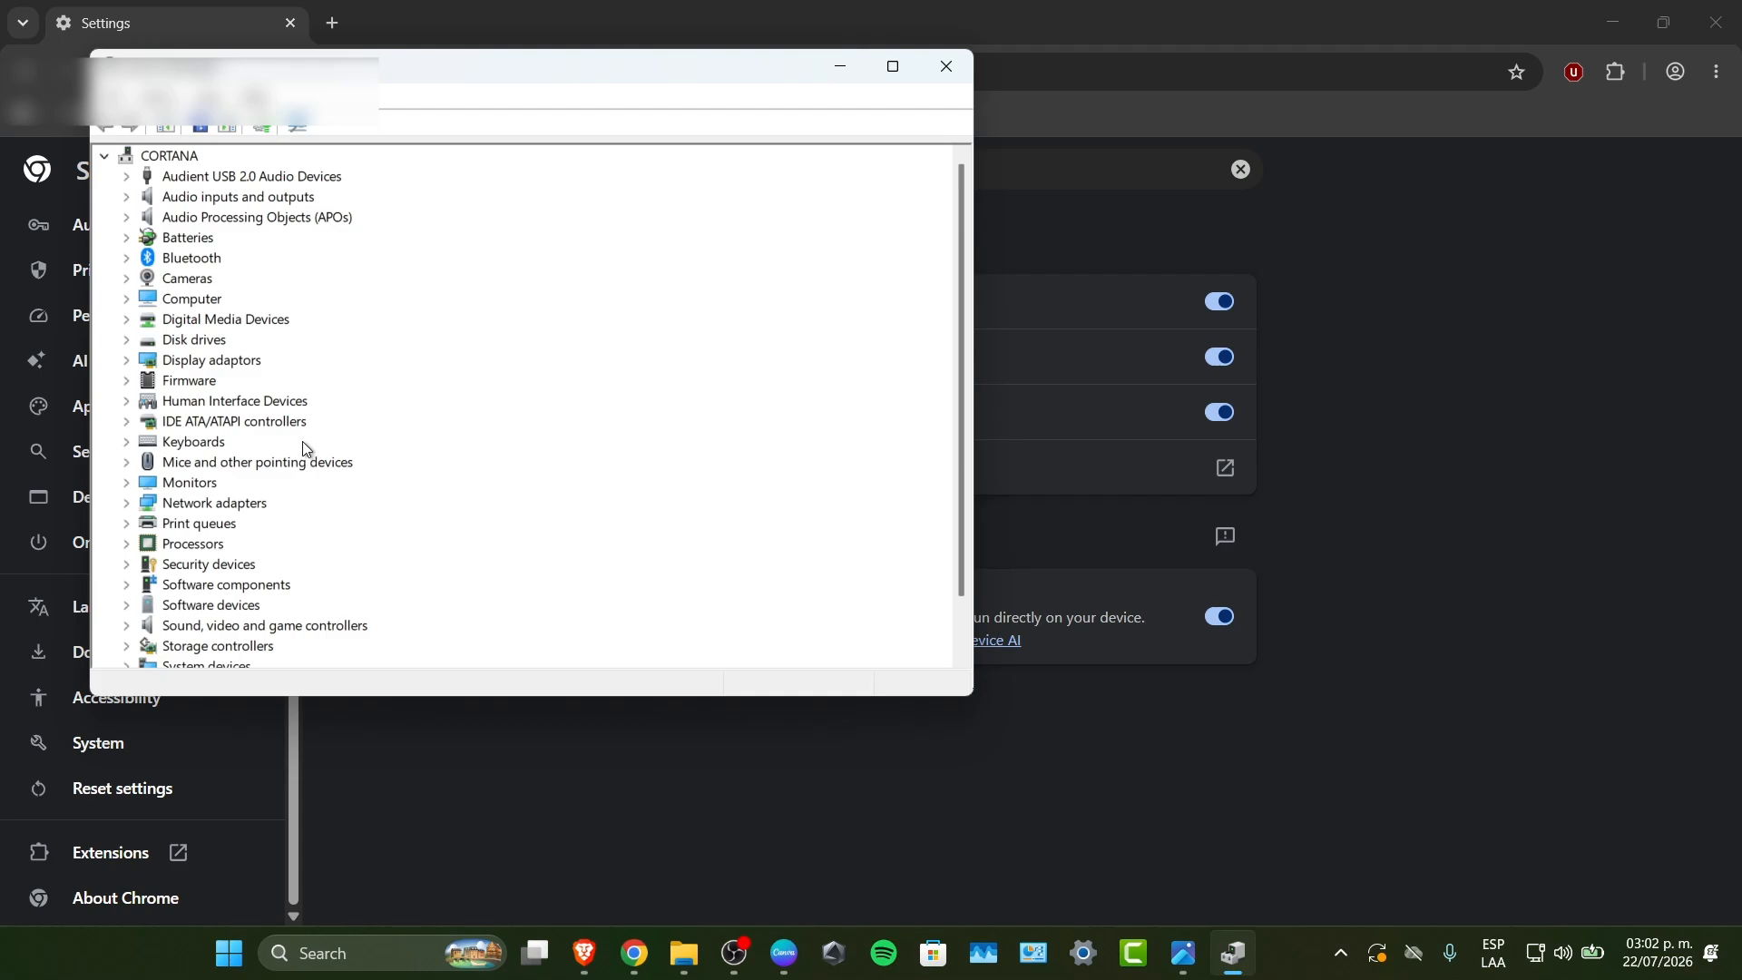
{"action": "left_click", "coordinate": [126, 362]}
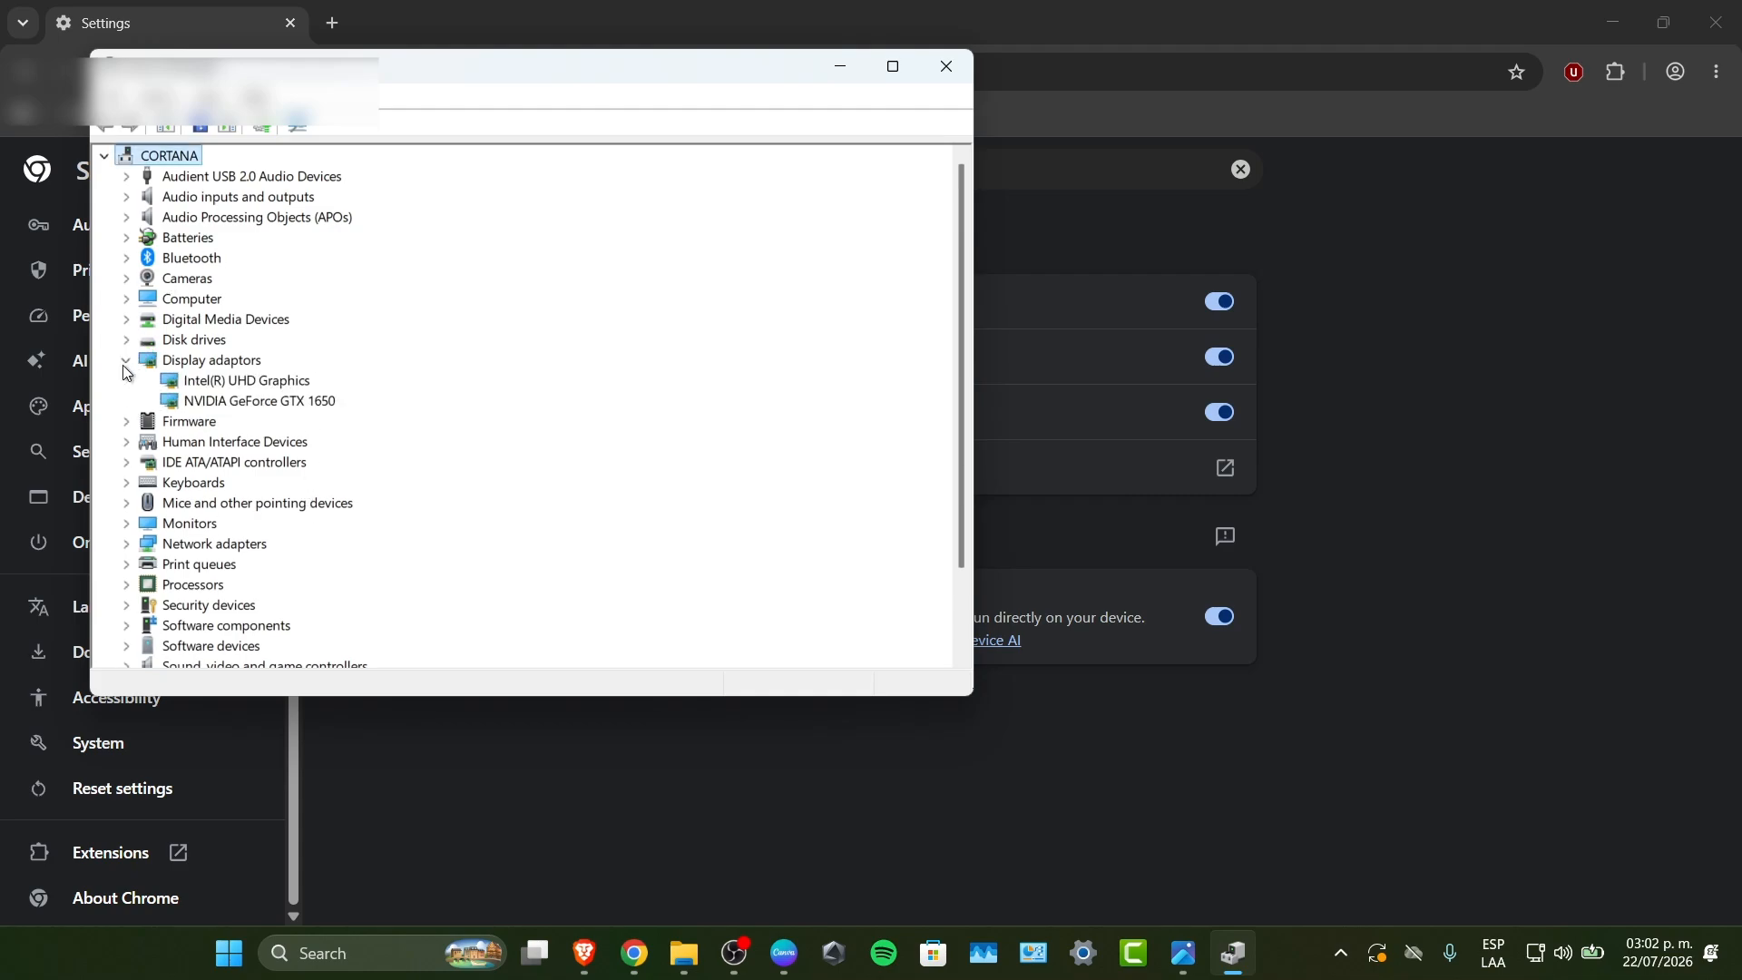
{"action": "left_click", "coordinate": [239, 385]}
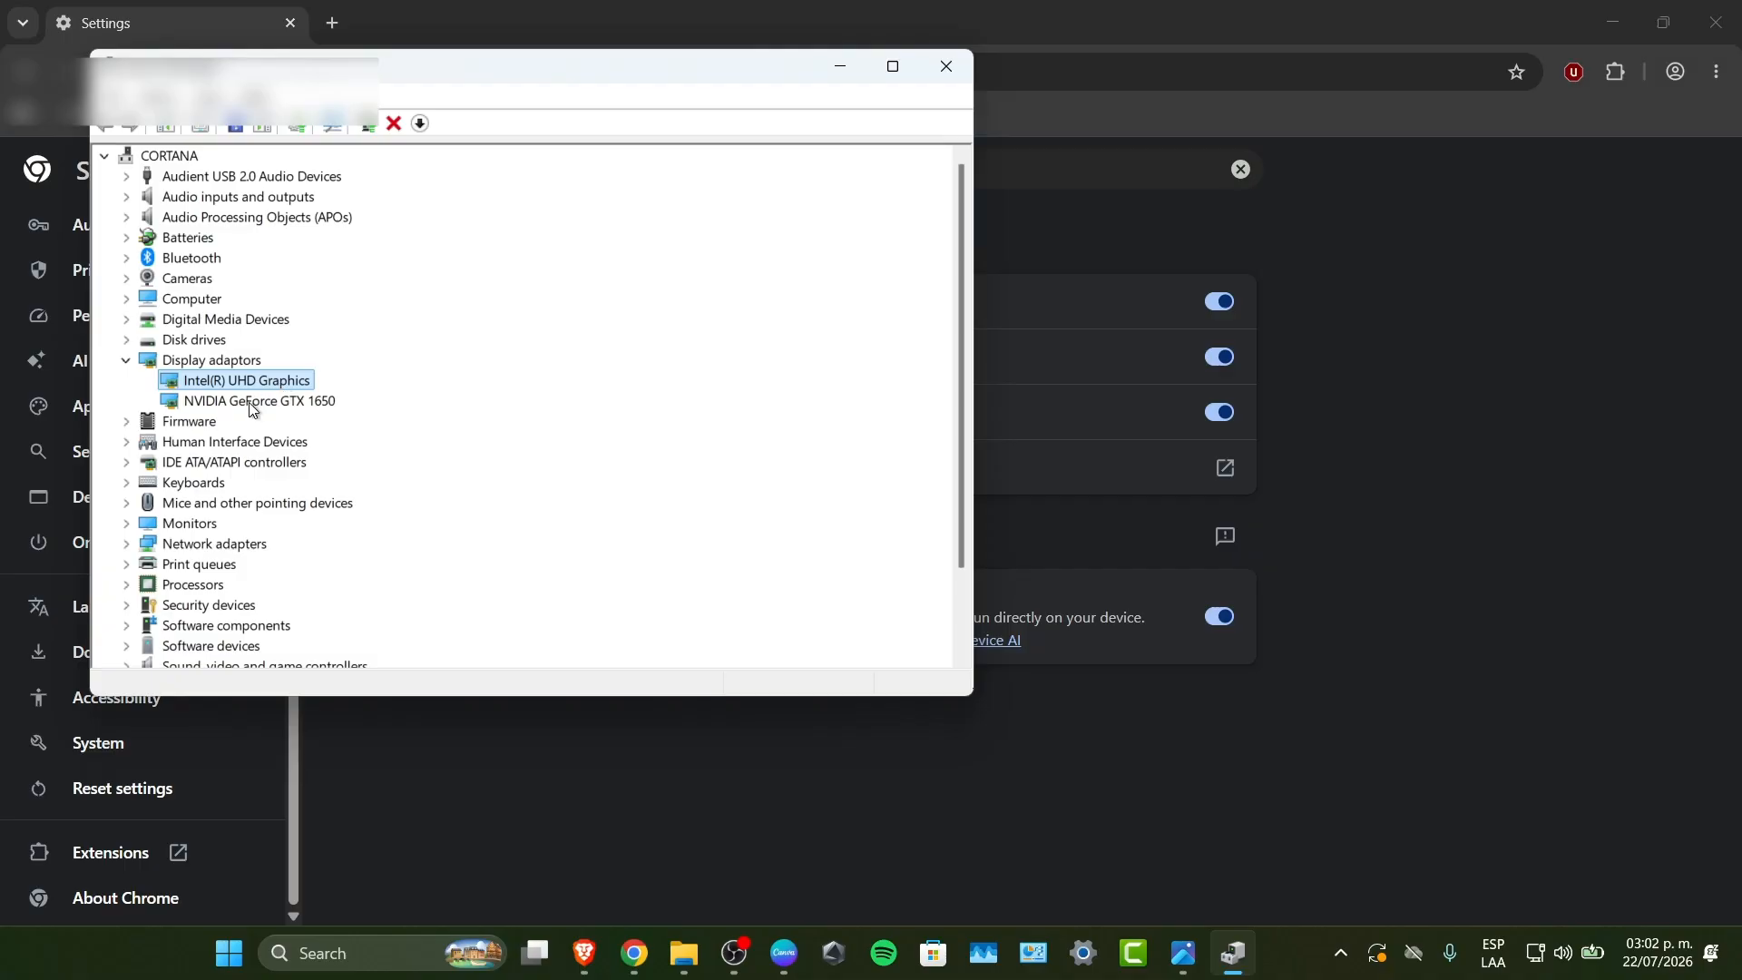
Run an automatic driver update search for the NVIDIA GeForce GTX 1650 and close the update wizard.
{"action": "right_click", "coordinate": [259, 402]}
{"action": "left_click", "coordinate": [292, 417]}
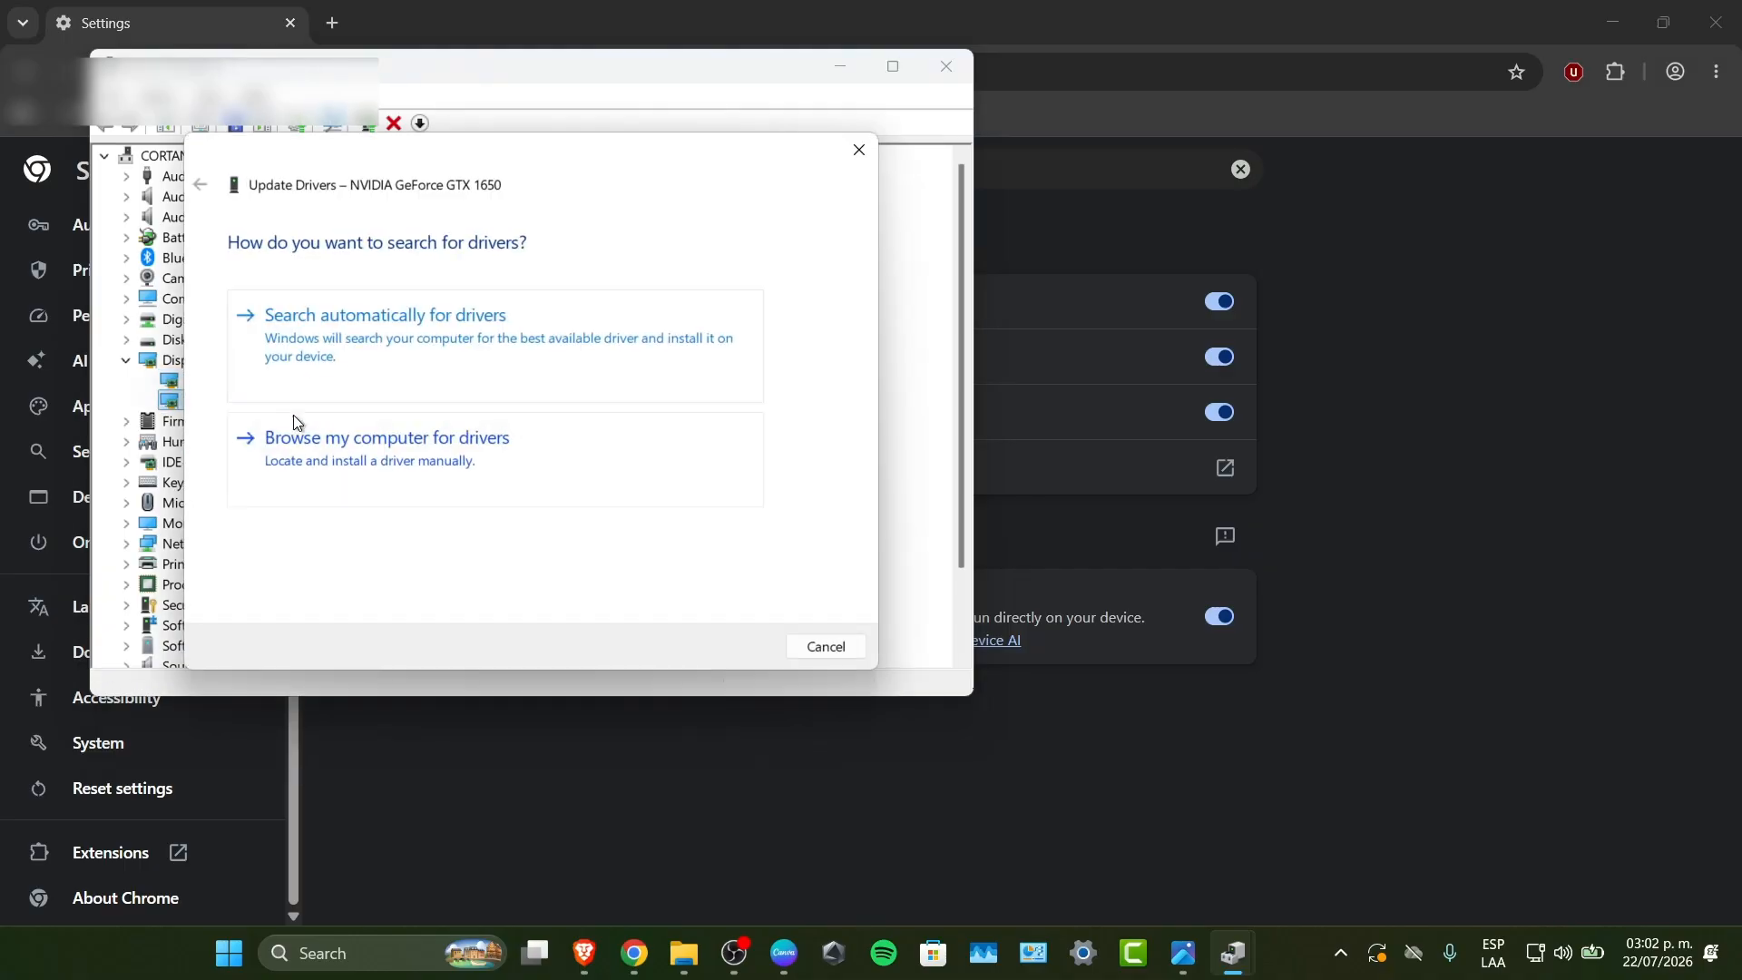
{"action": "left_click", "coordinate": [538, 324]}
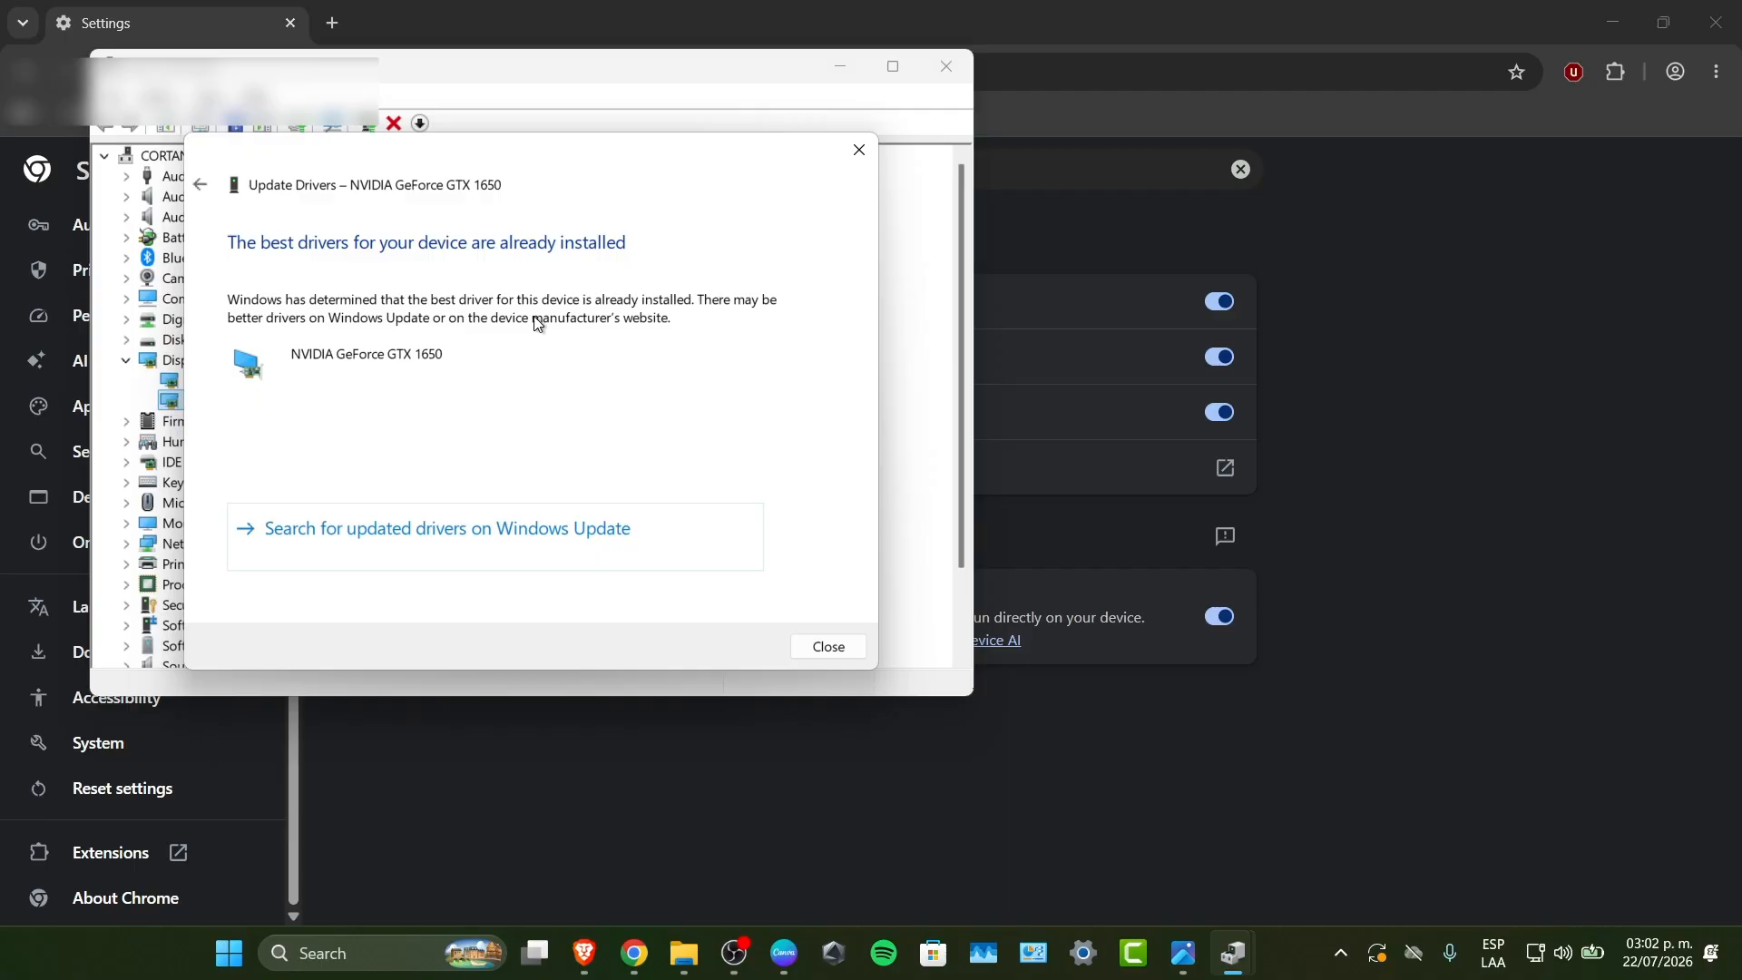
{"action": "left_click", "coordinate": [827, 646]}
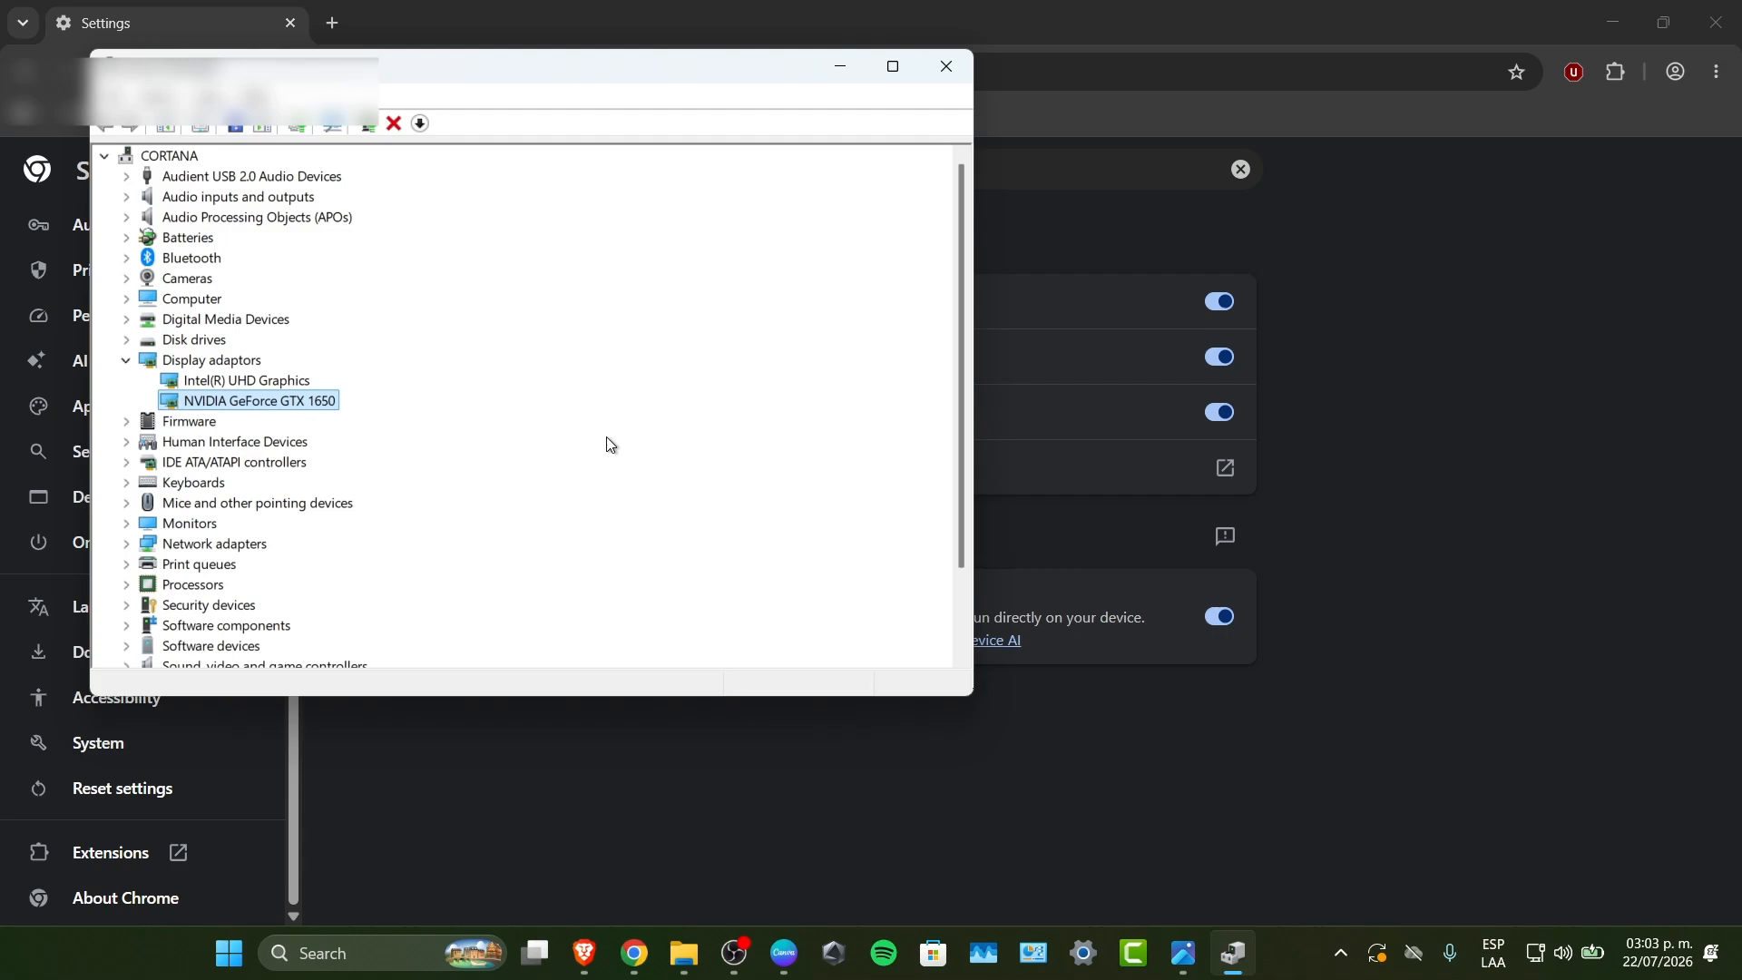
Switch to Windows Settings, open the advanced display settings and view the available refresh rates for the internal display.
{"action": "left_click", "coordinate": [1741, 978]}
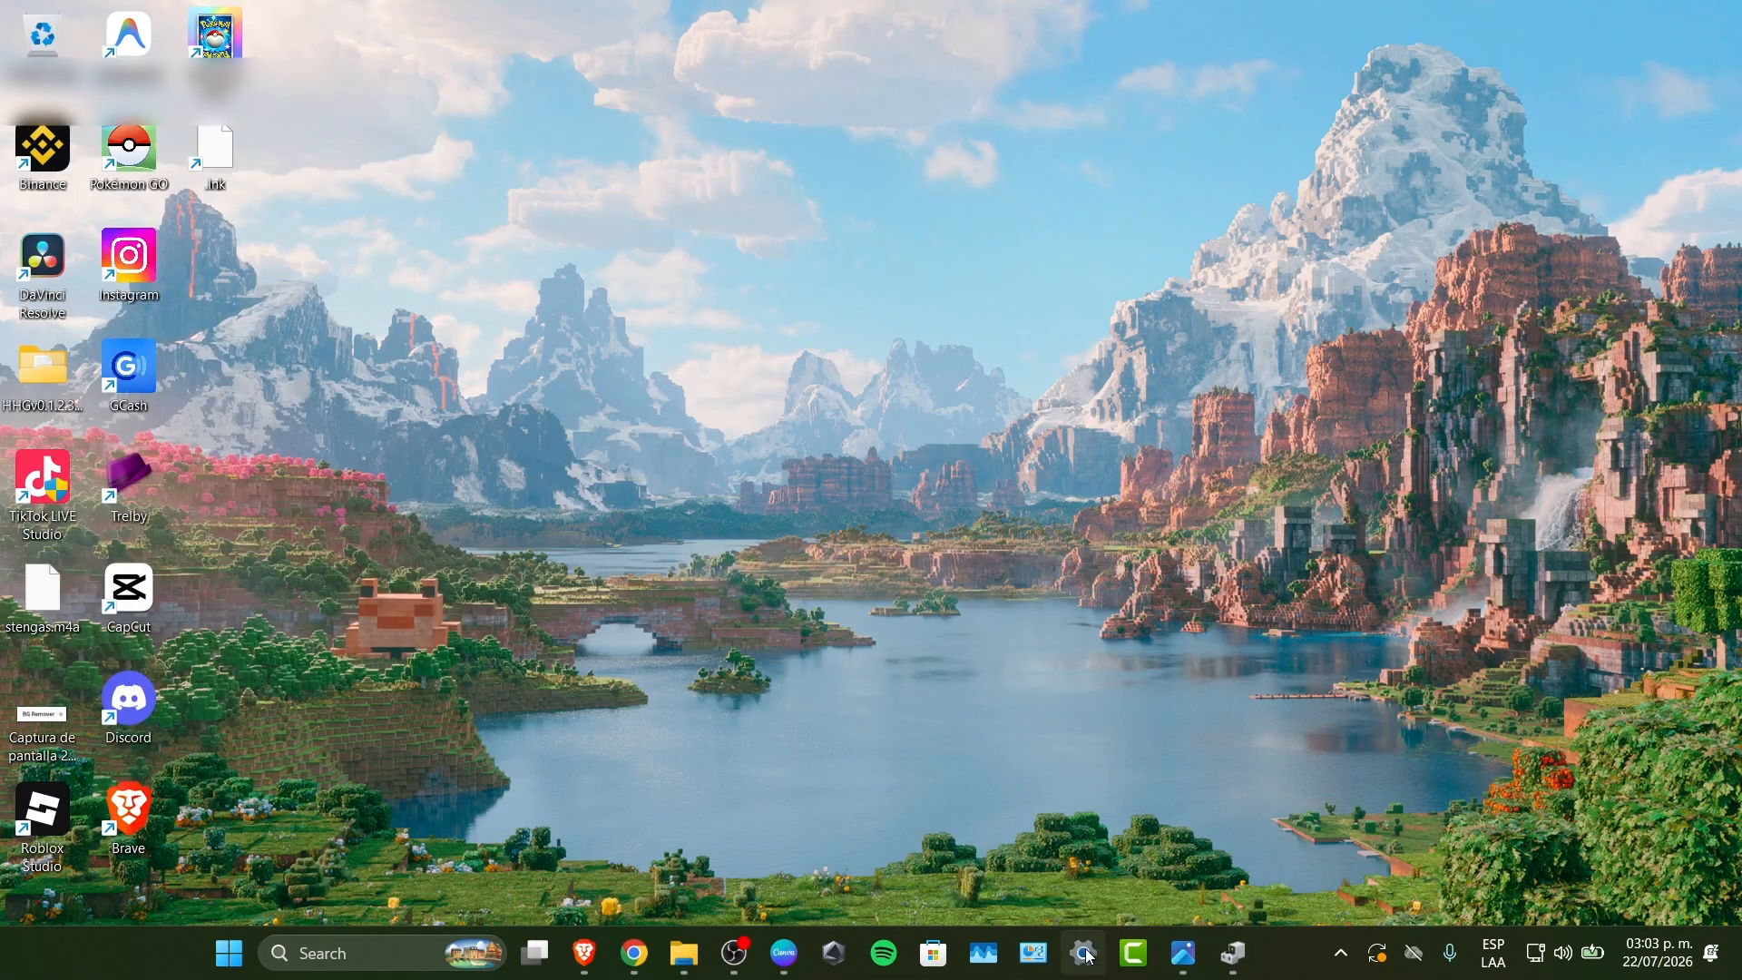
{"action": "left_click", "coordinate": [1088, 956]}
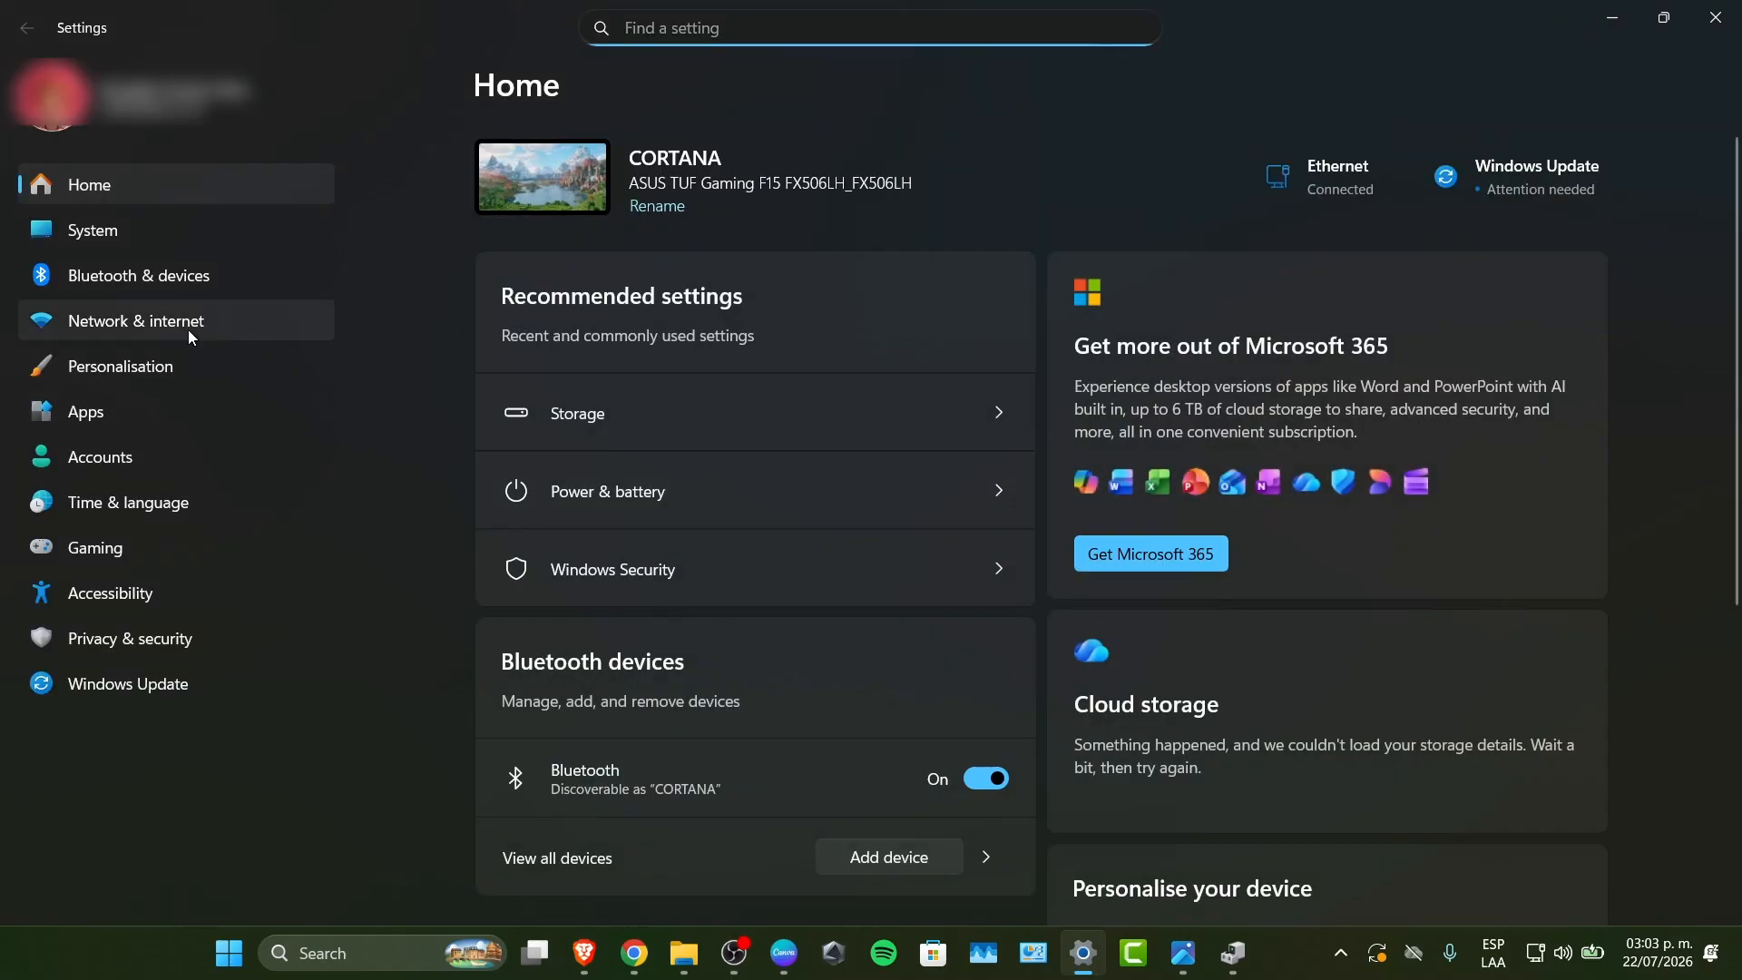
{"action": "left_click", "coordinate": [159, 236]}
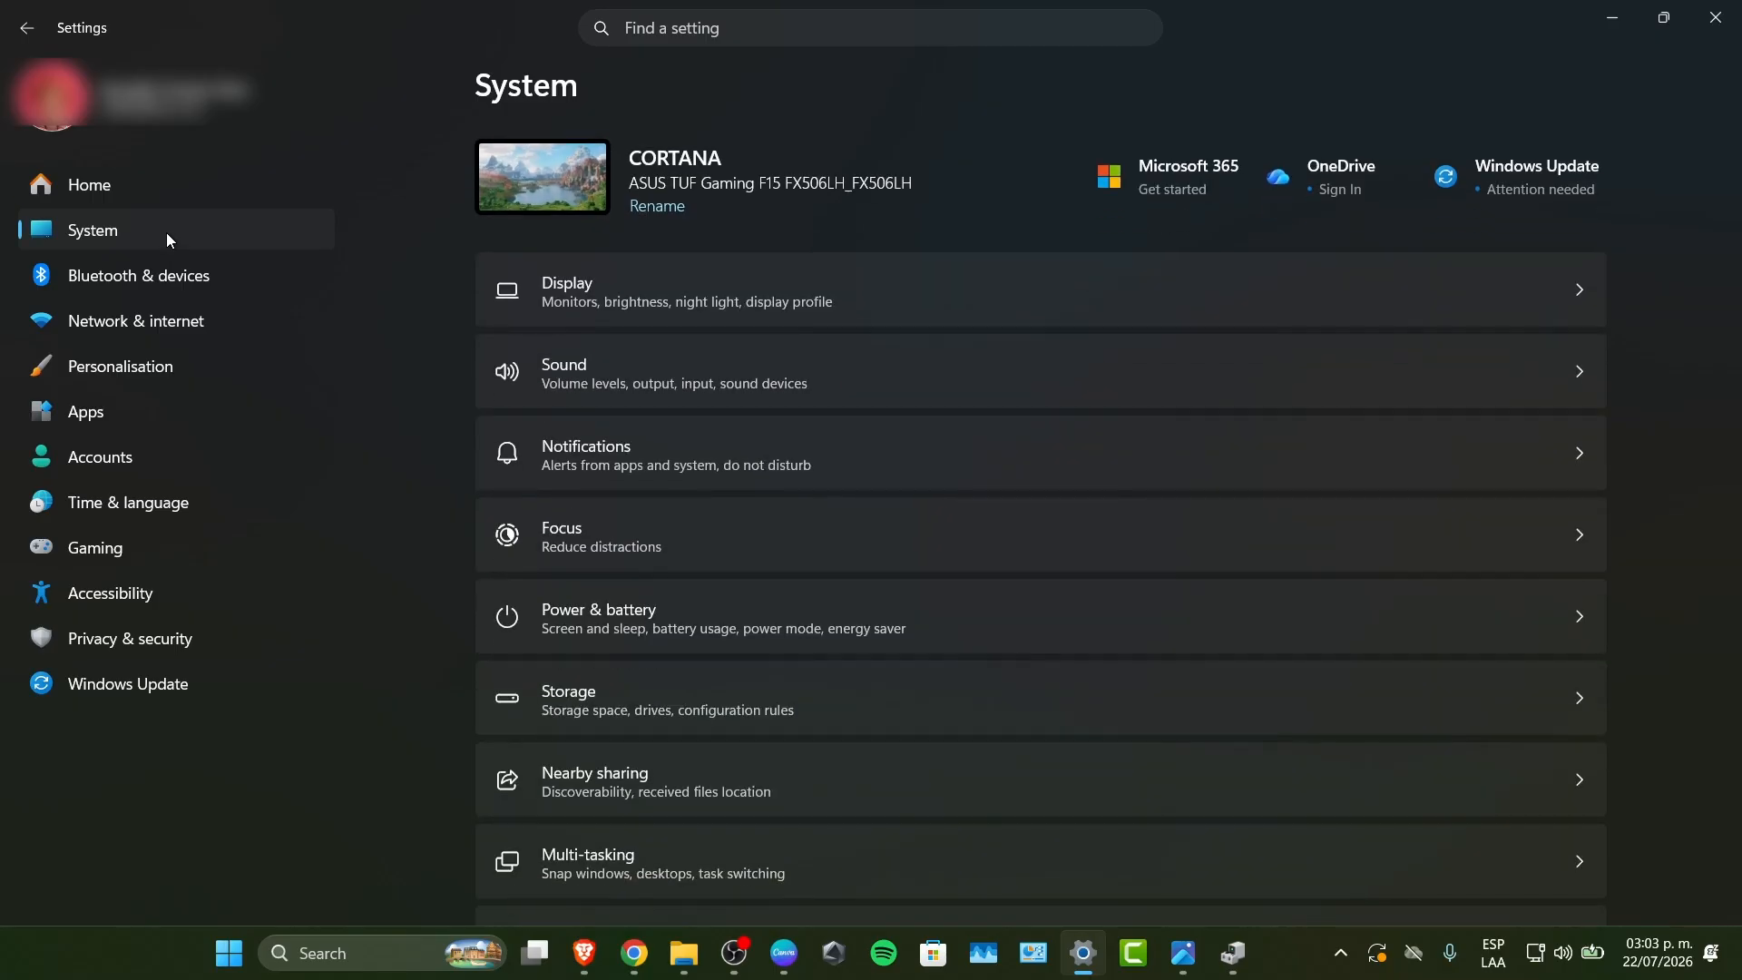
{"action": "left_click", "coordinate": [571, 315]}
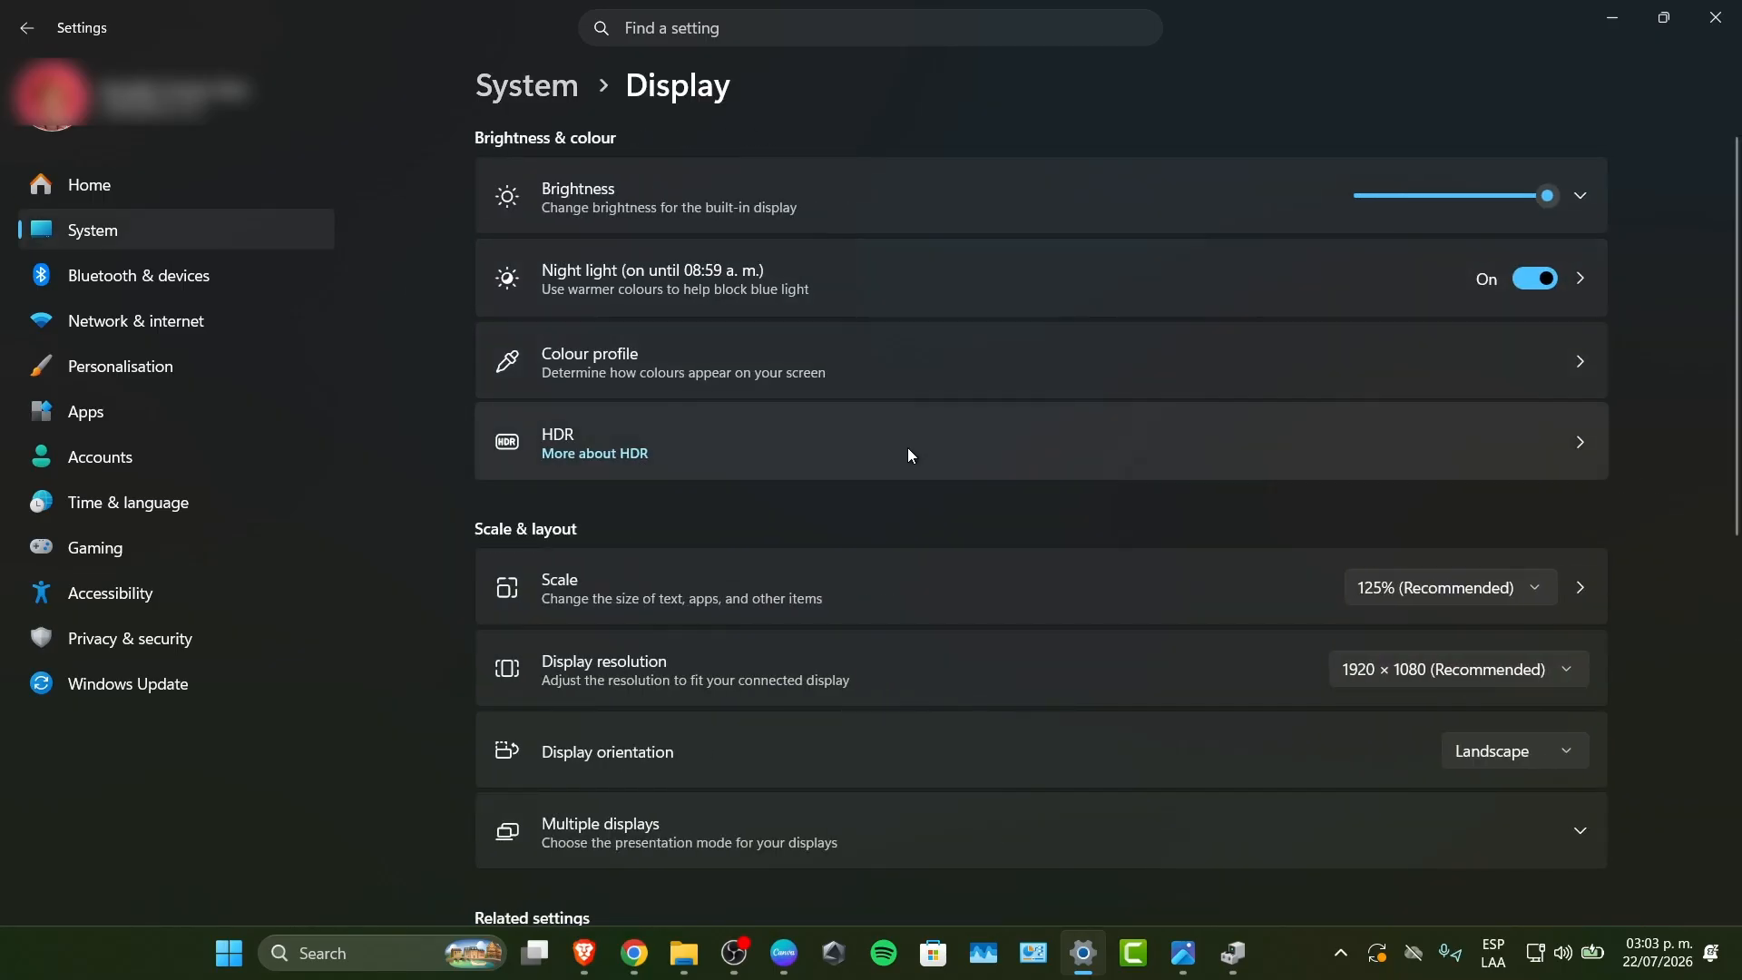
{"action": "scroll", "coordinate": [869, 452], "scroll_direction": "down", "scroll_amount": 1}
{"action": "scroll", "coordinate": [869, 487], "scroll_direction": "down", "scroll_amount": 5}
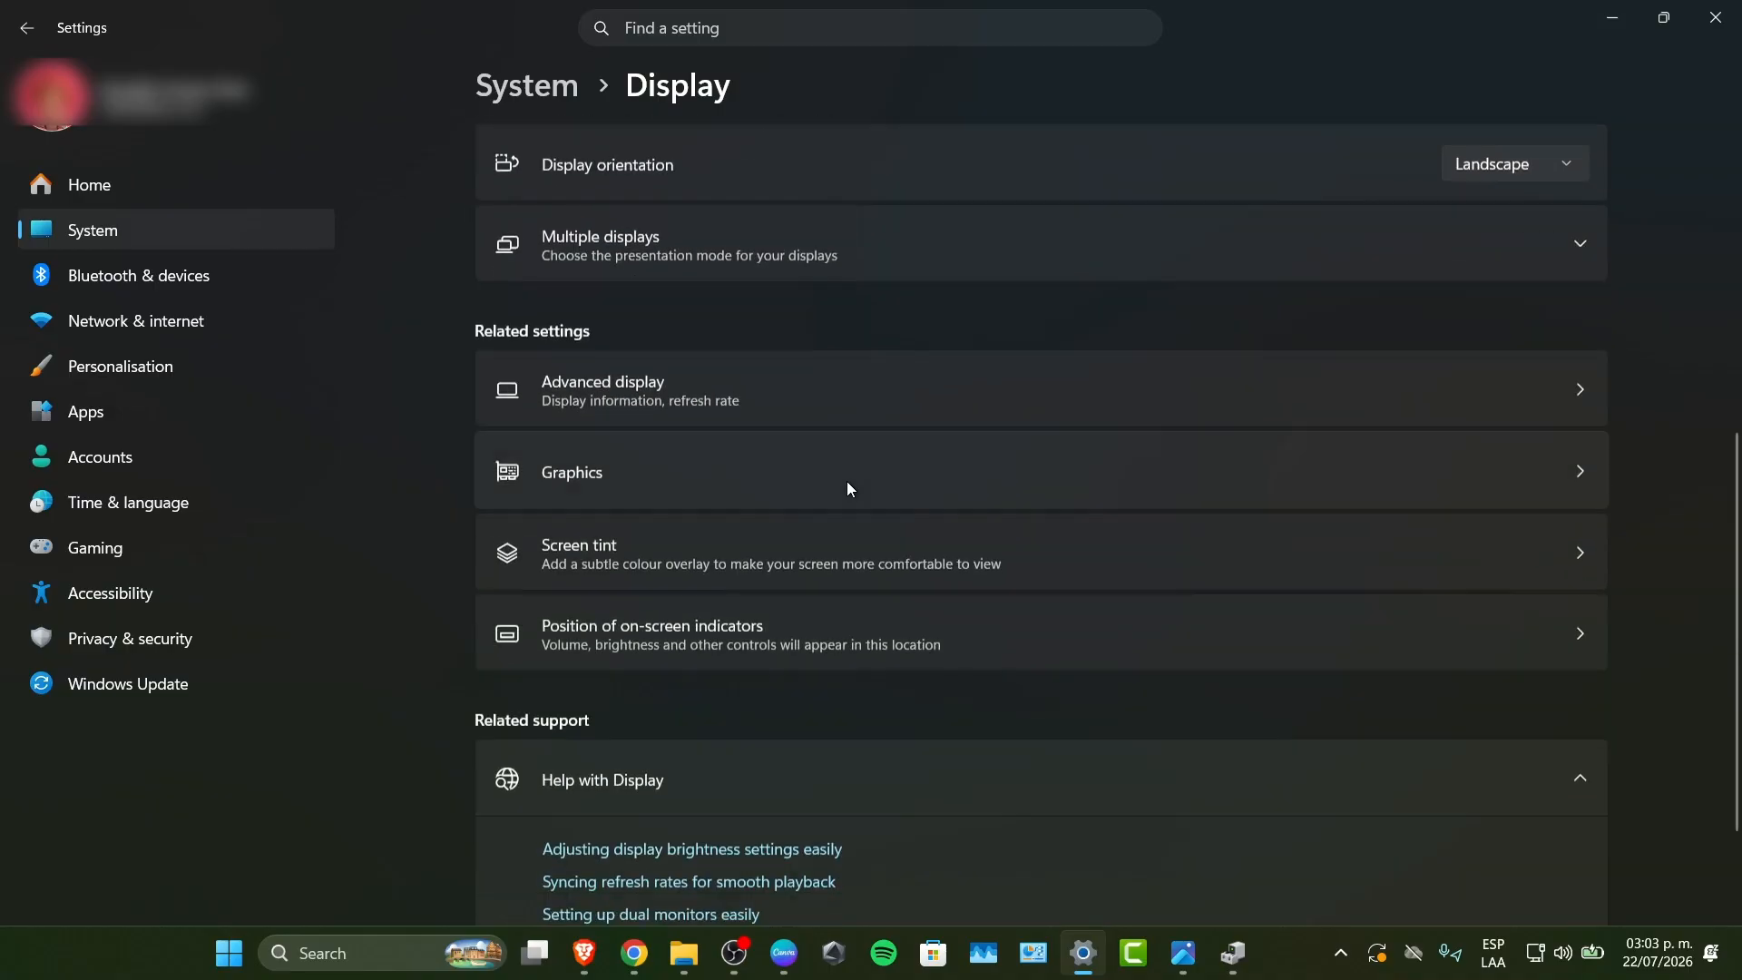
{"action": "left_click", "coordinate": [758, 388]}
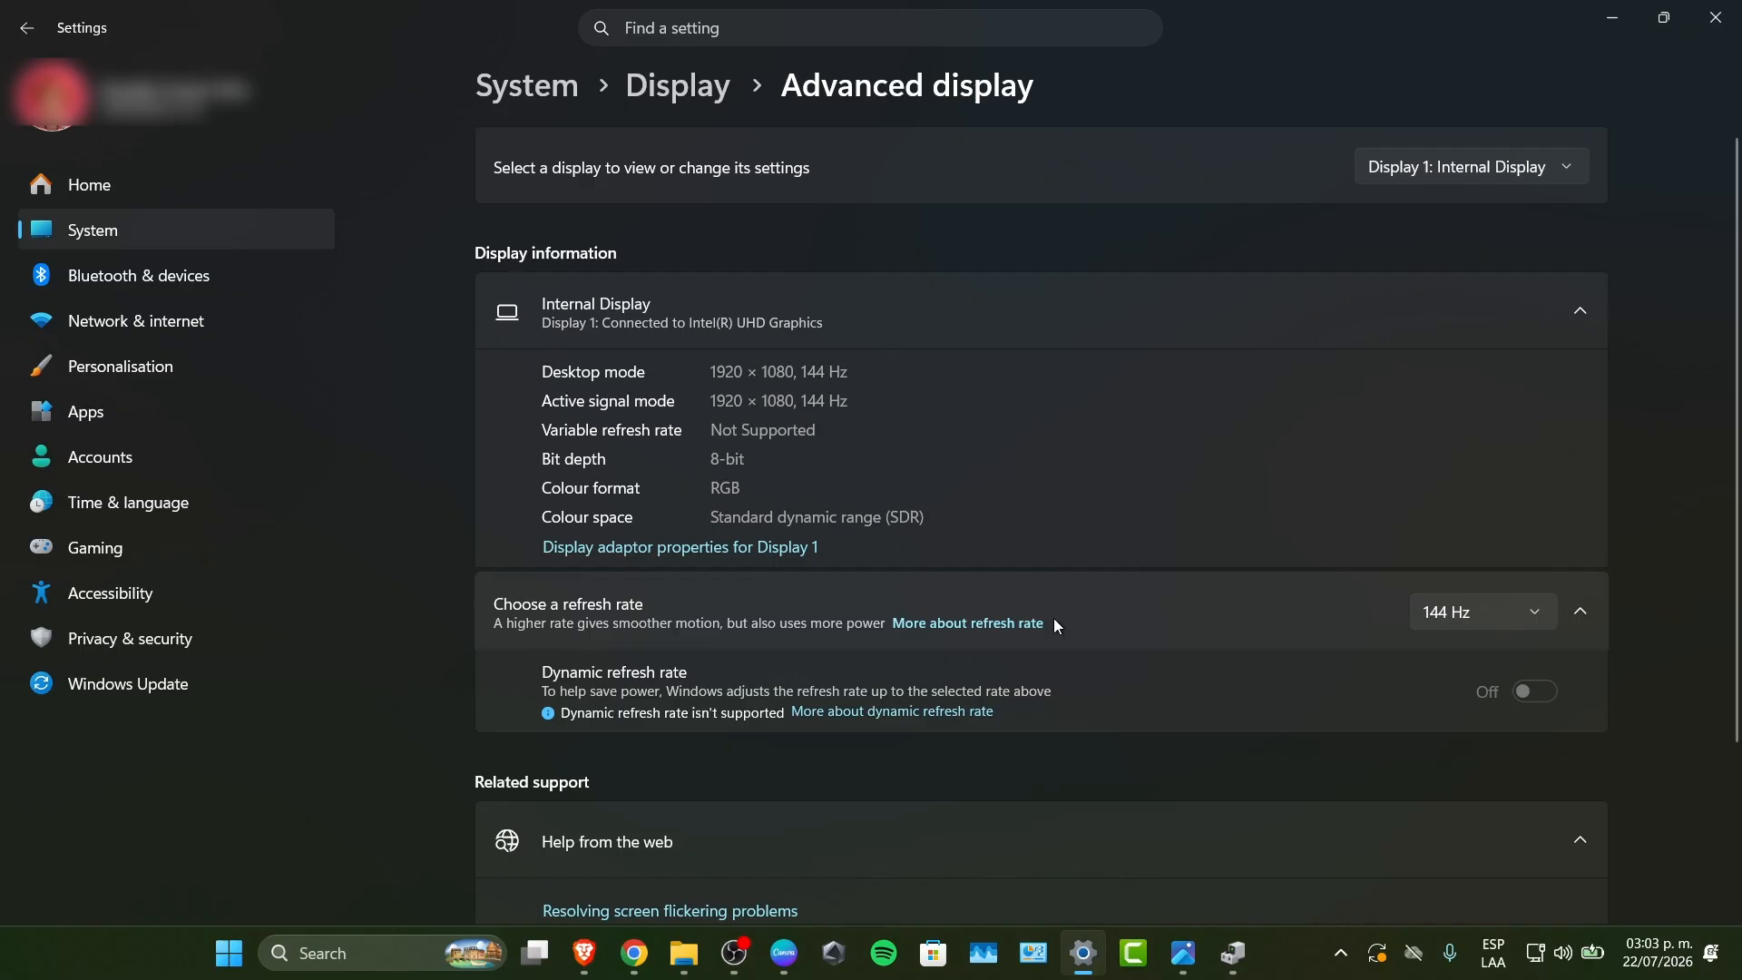
{"action": "left_click", "coordinate": [1479, 613]}
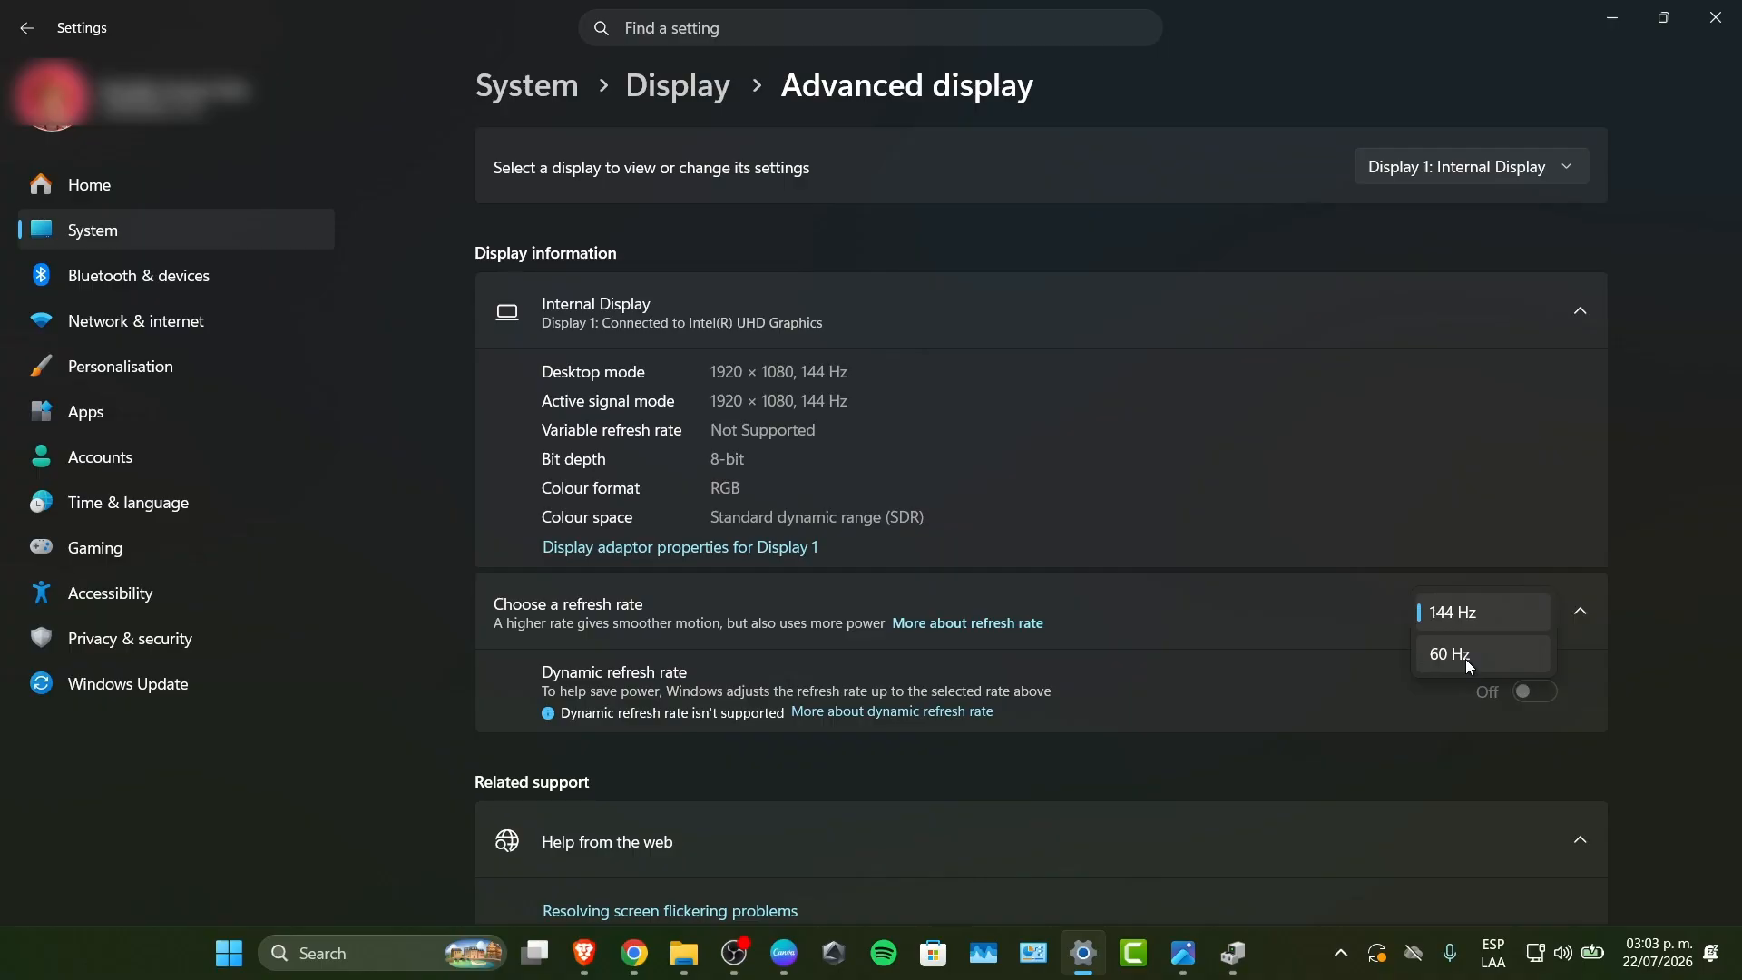
{"action": "left_click", "coordinate": [211, 238]}
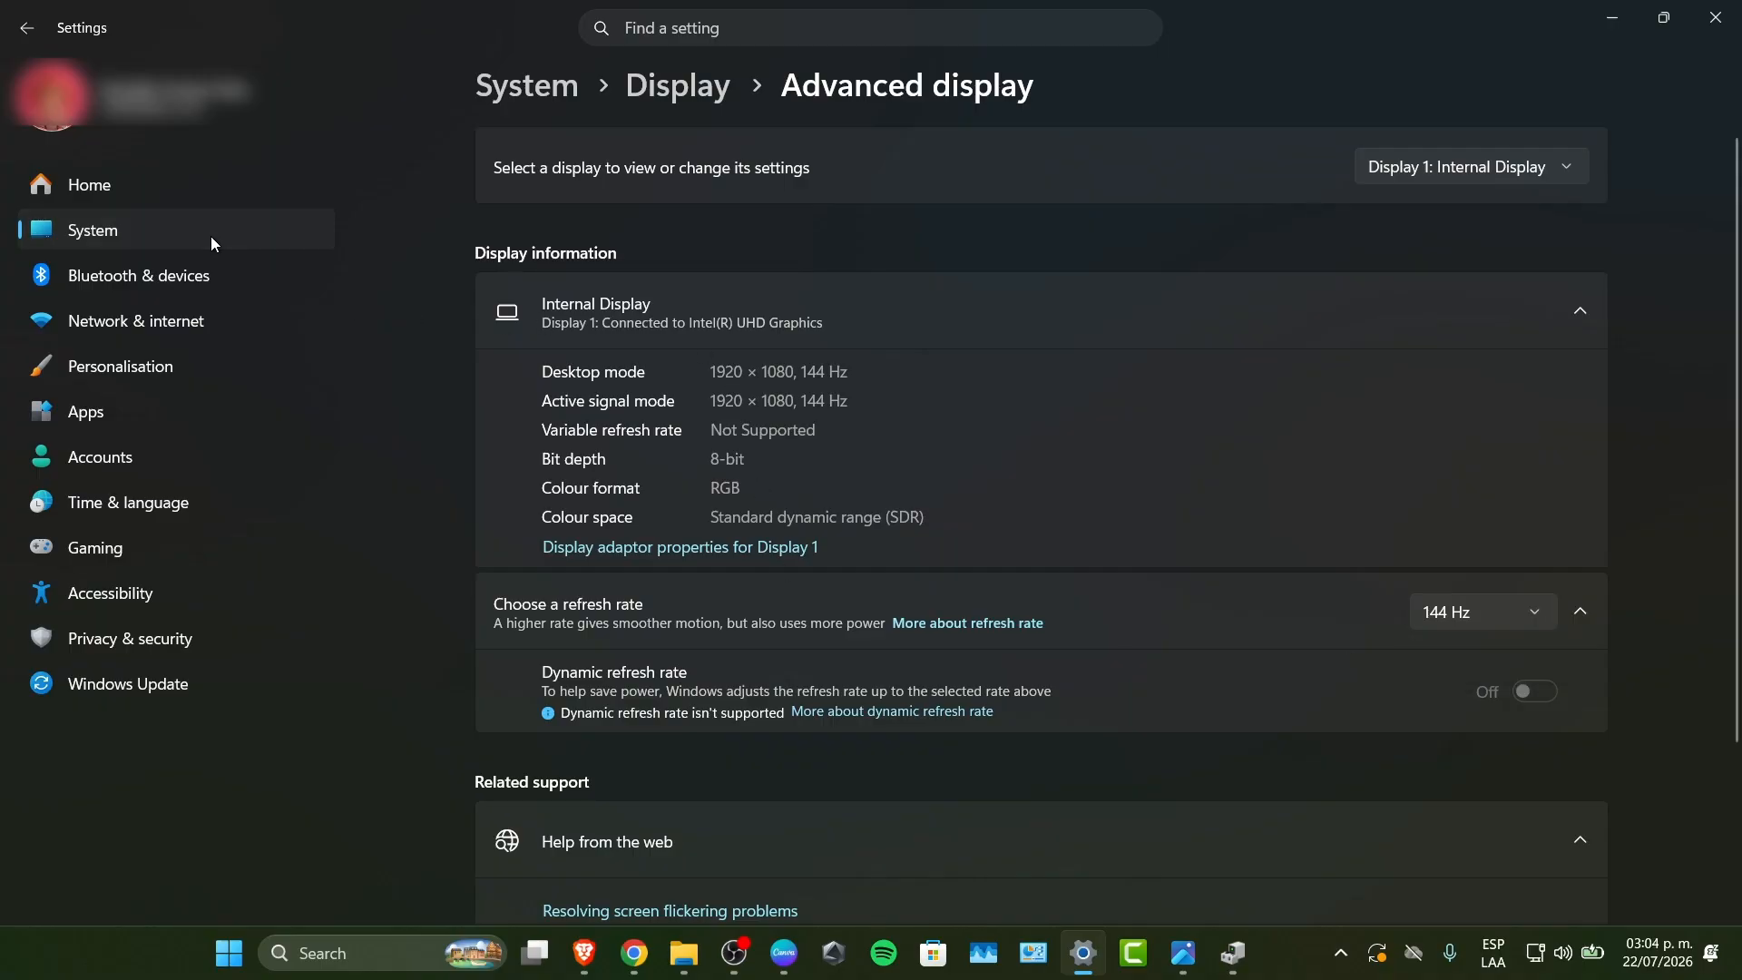
Expand the Power Mode options on the Power & battery page and open the help article about power mode.
{"action": "left_click", "coordinate": [178, 236]}
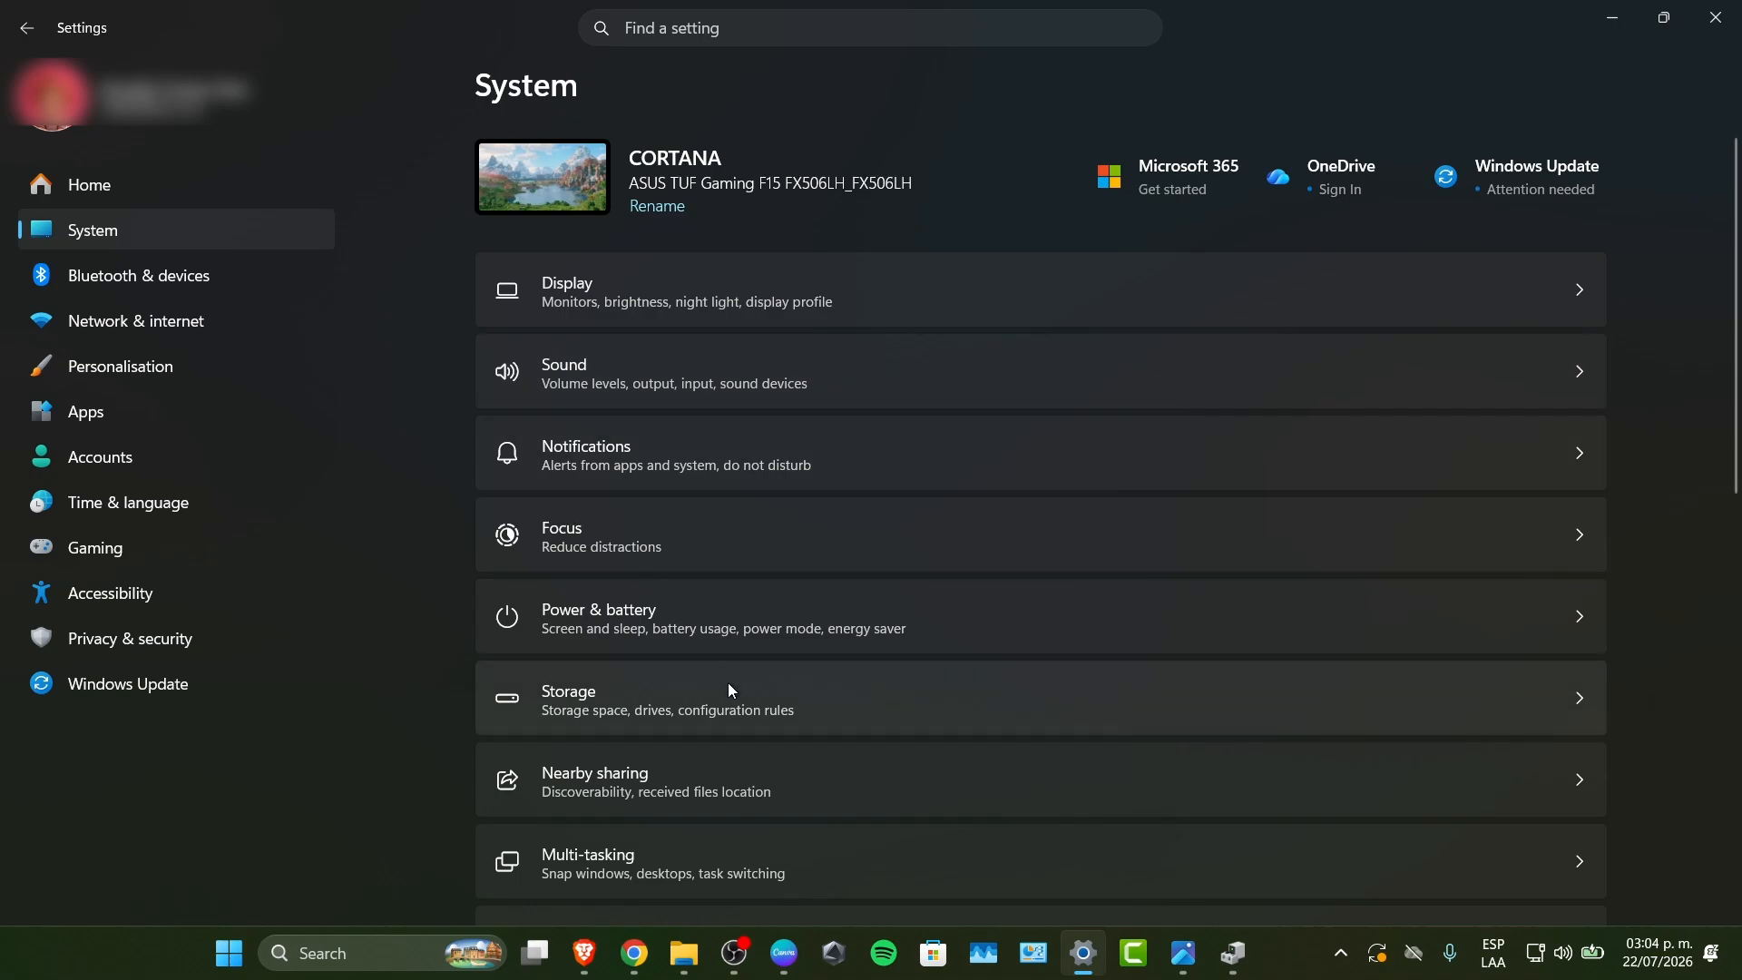
{"action": "scroll", "coordinate": [728, 682], "scroll_direction": "down", "scroll_amount": 2}
{"action": "left_click", "coordinate": [716, 490]}
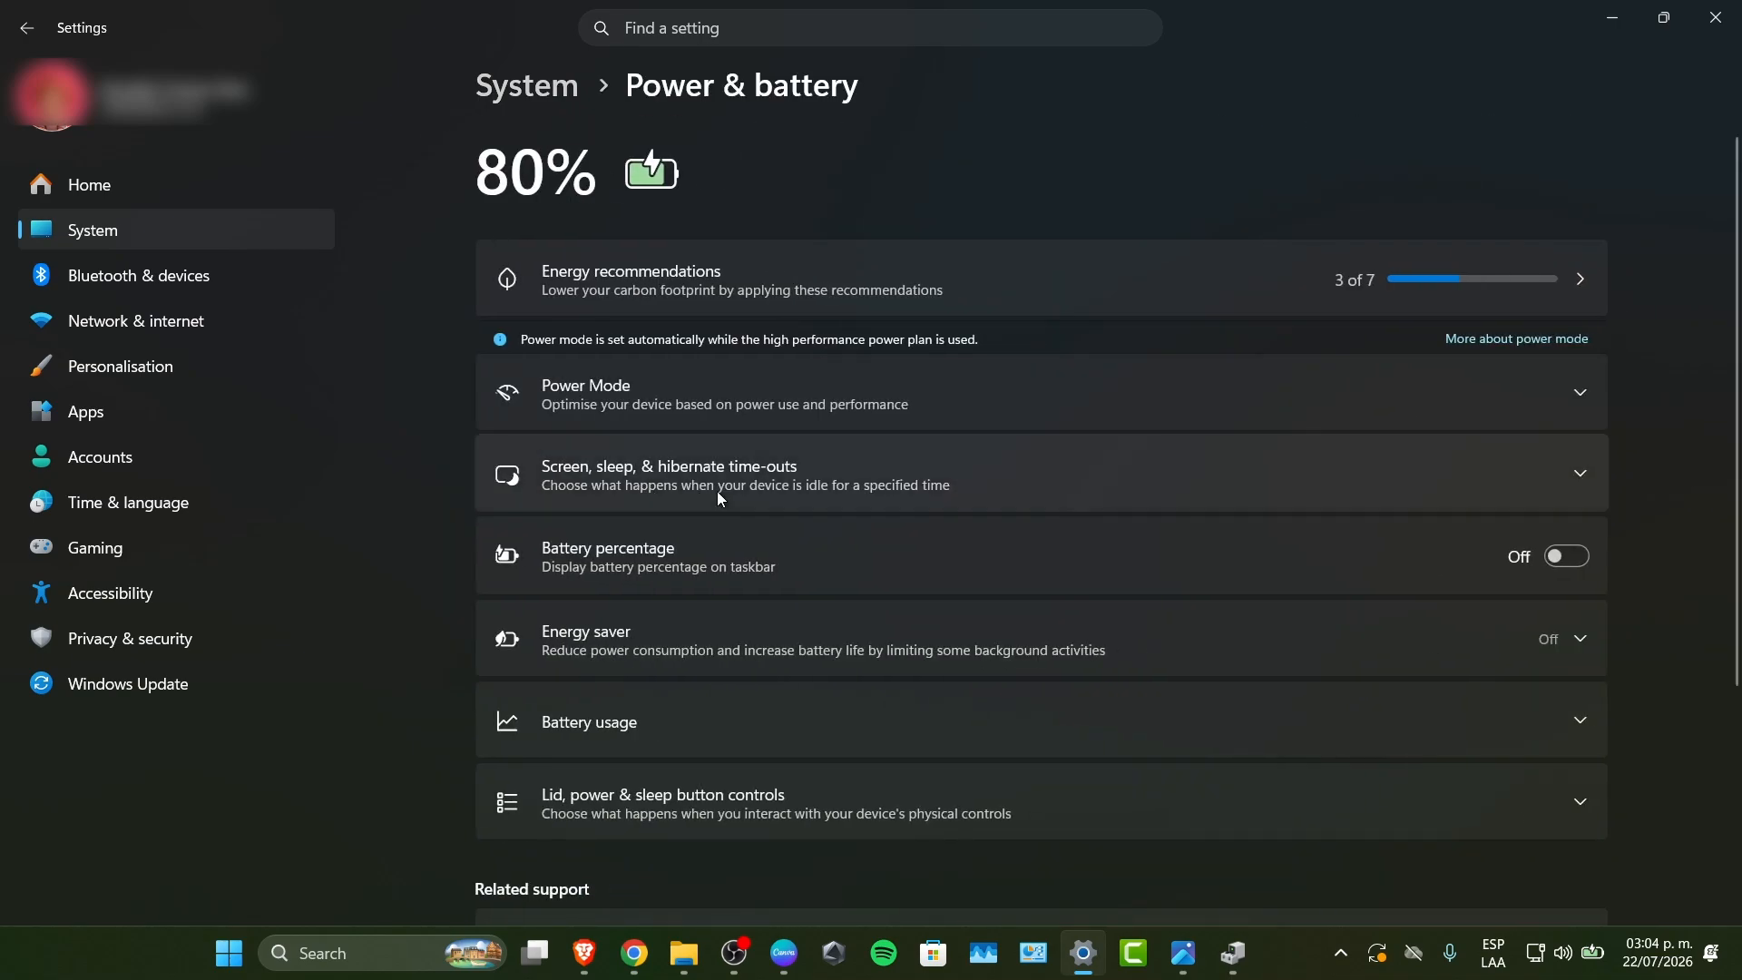
{"action": "left_click", "coordinate": [729, 419]}
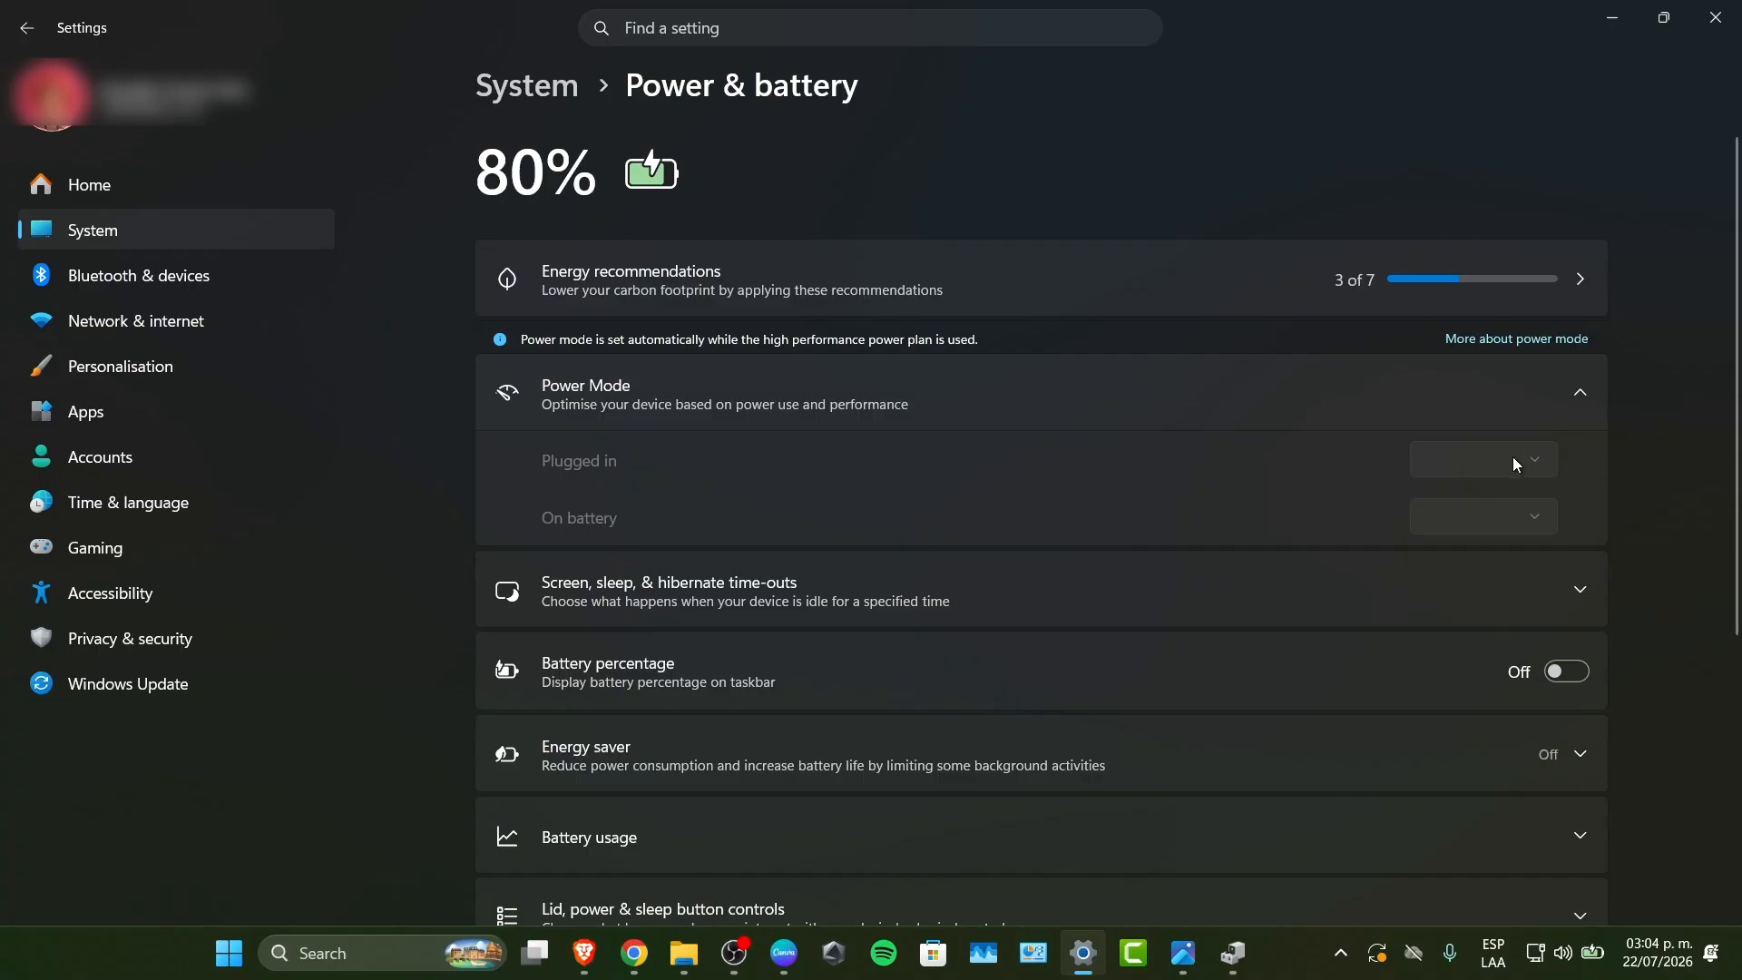
{"action": "left_click", "coordinate": [1552, 340]}
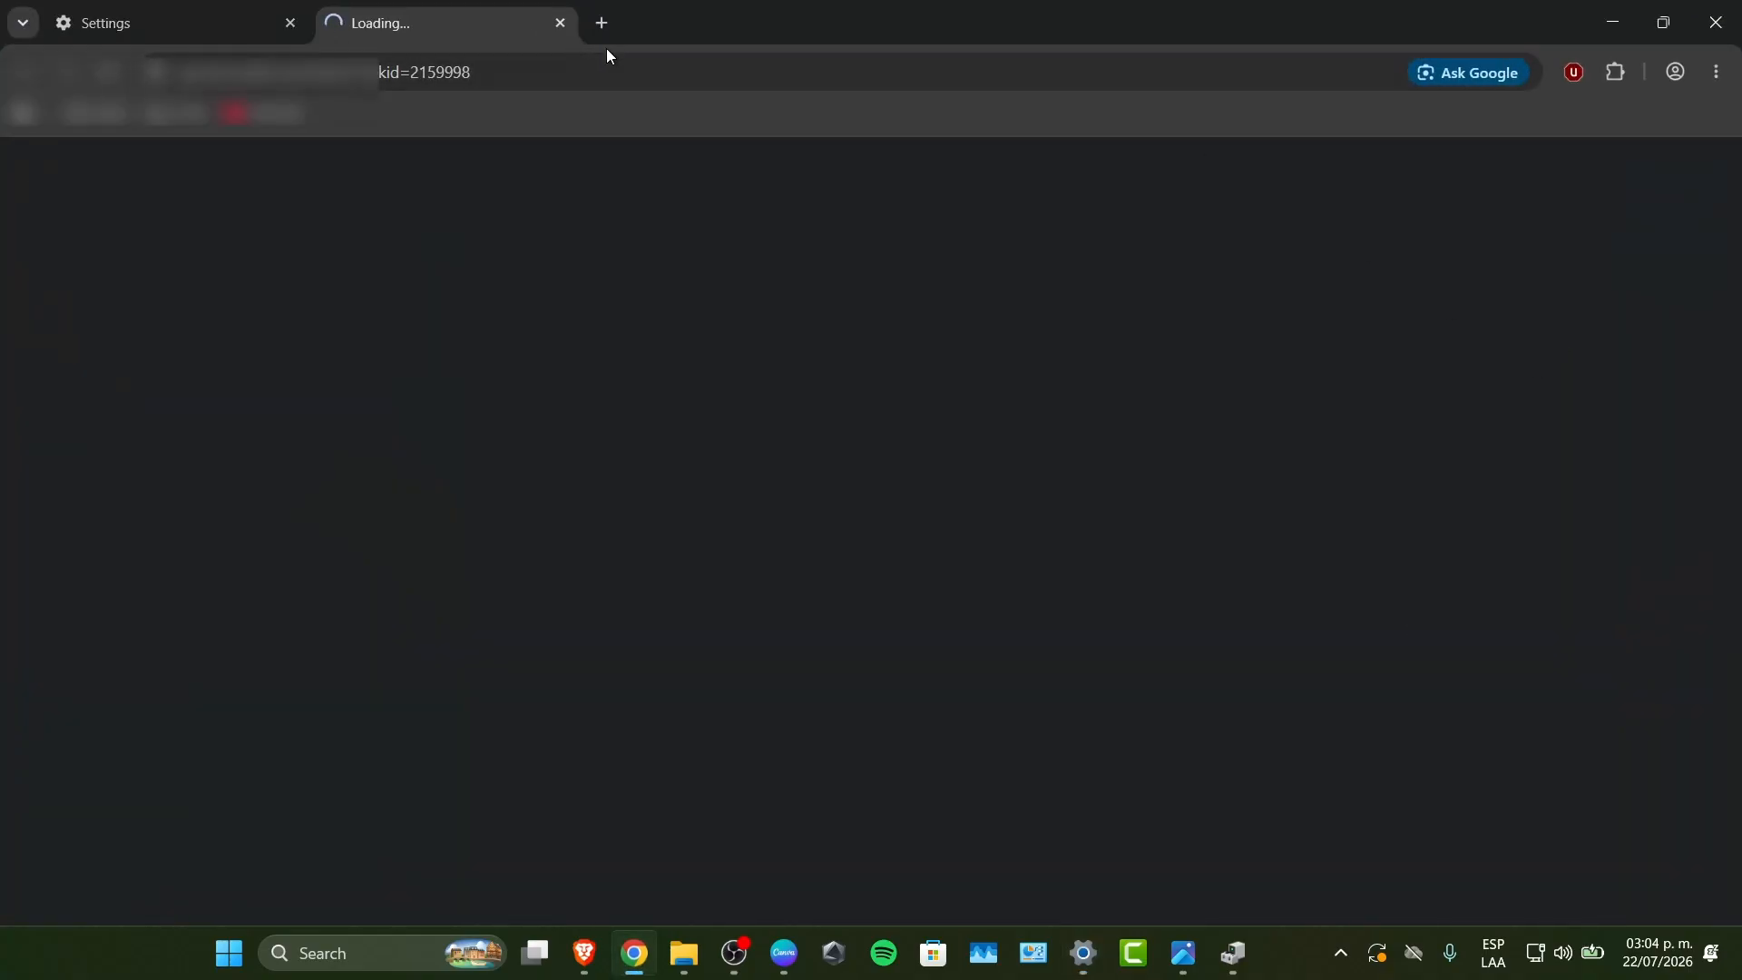
{"action": "key", "text": "super+d"}
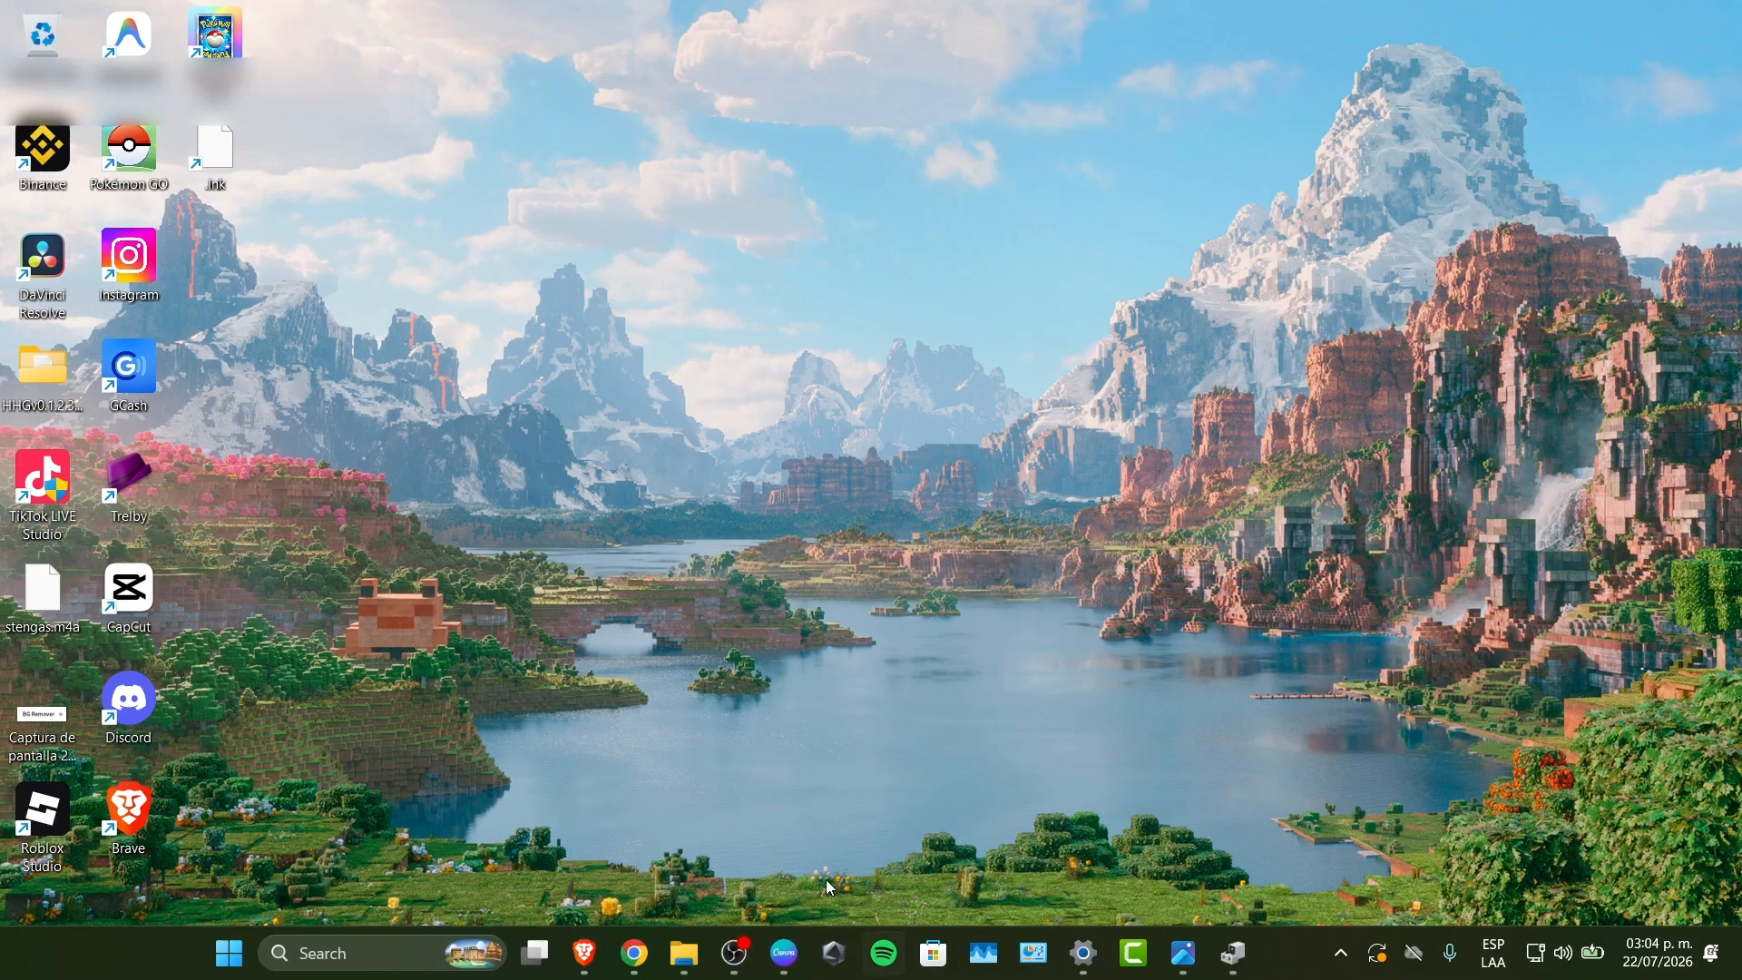
Switch to Chrome, search the web for "vlc" and view the official VideoLAN page for VLC media player.
{"action": "left_click", "coordinate": [636, 953]}
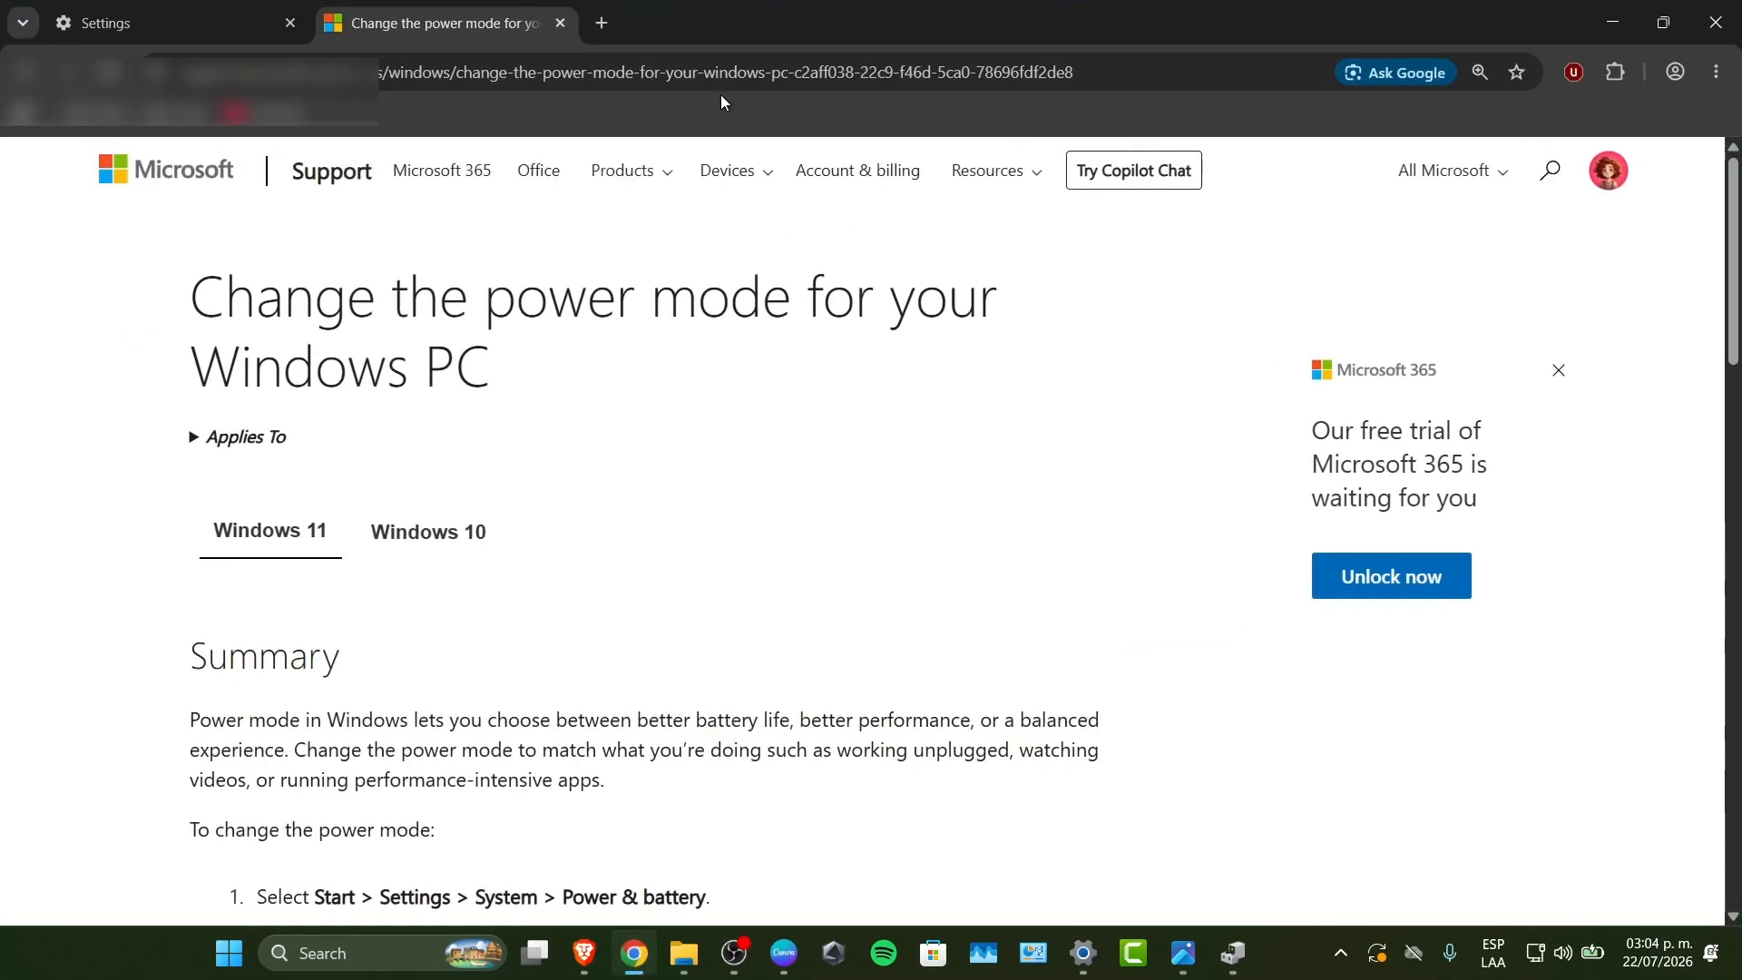
{"action": "left_click", "coordinate": [726, 73]}
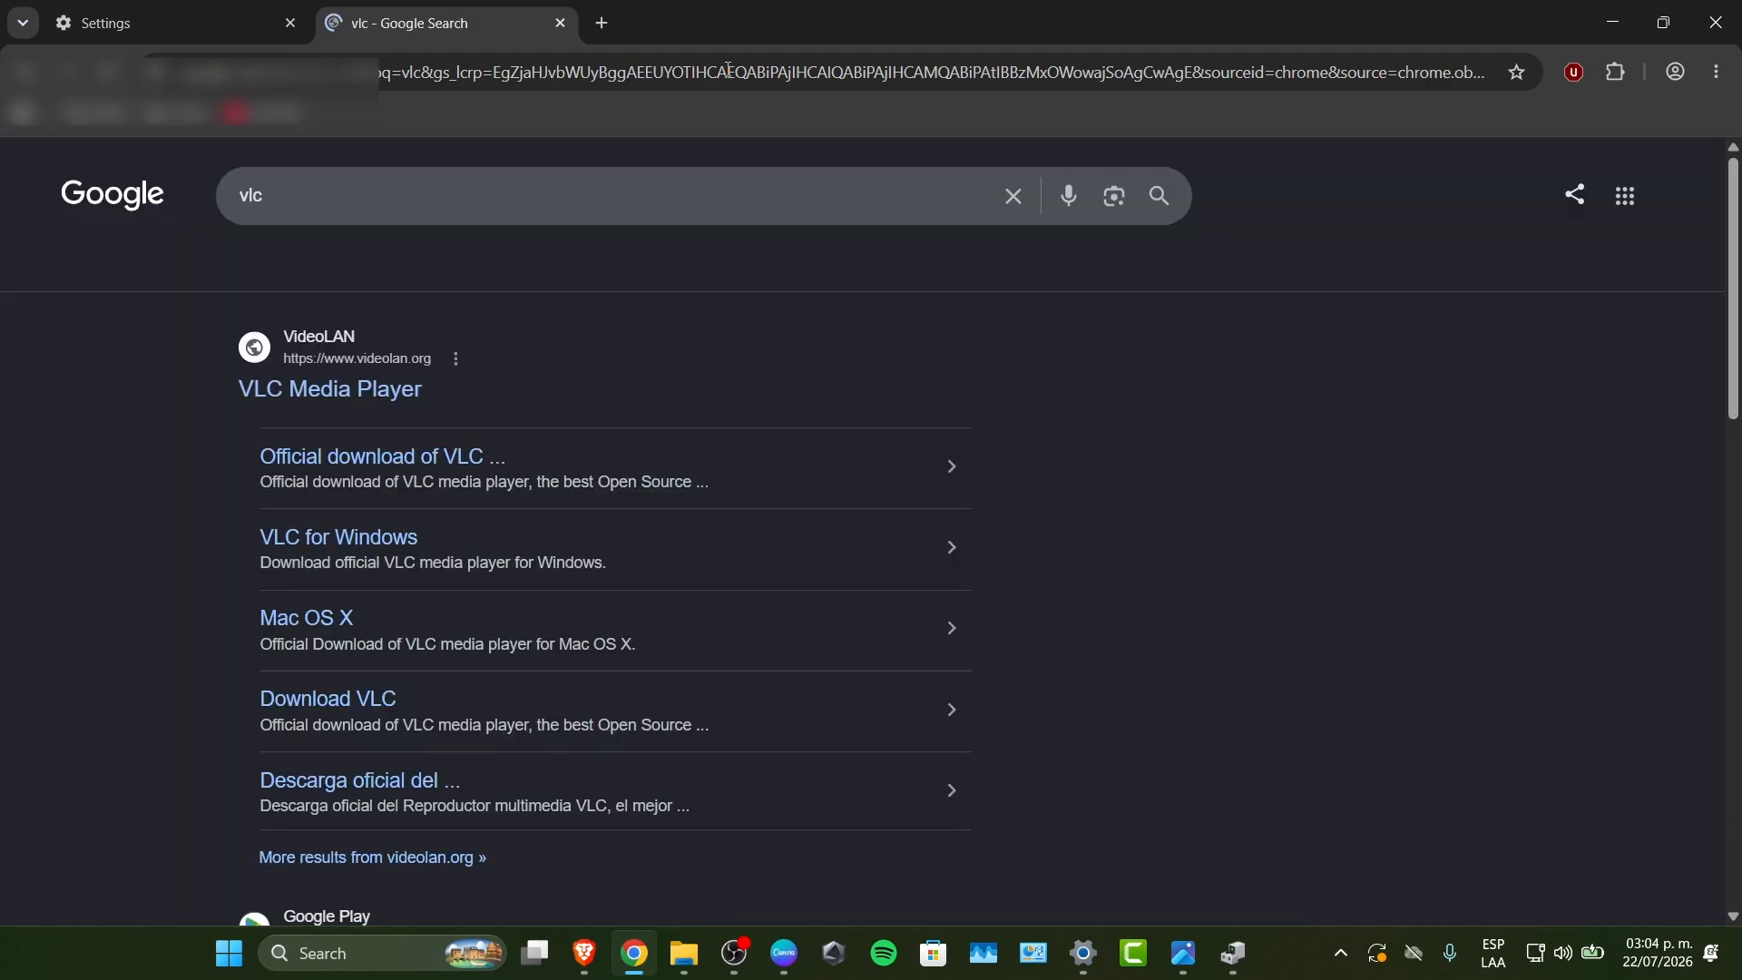
{"action": "left_click", "coordinate": [391, 388]}
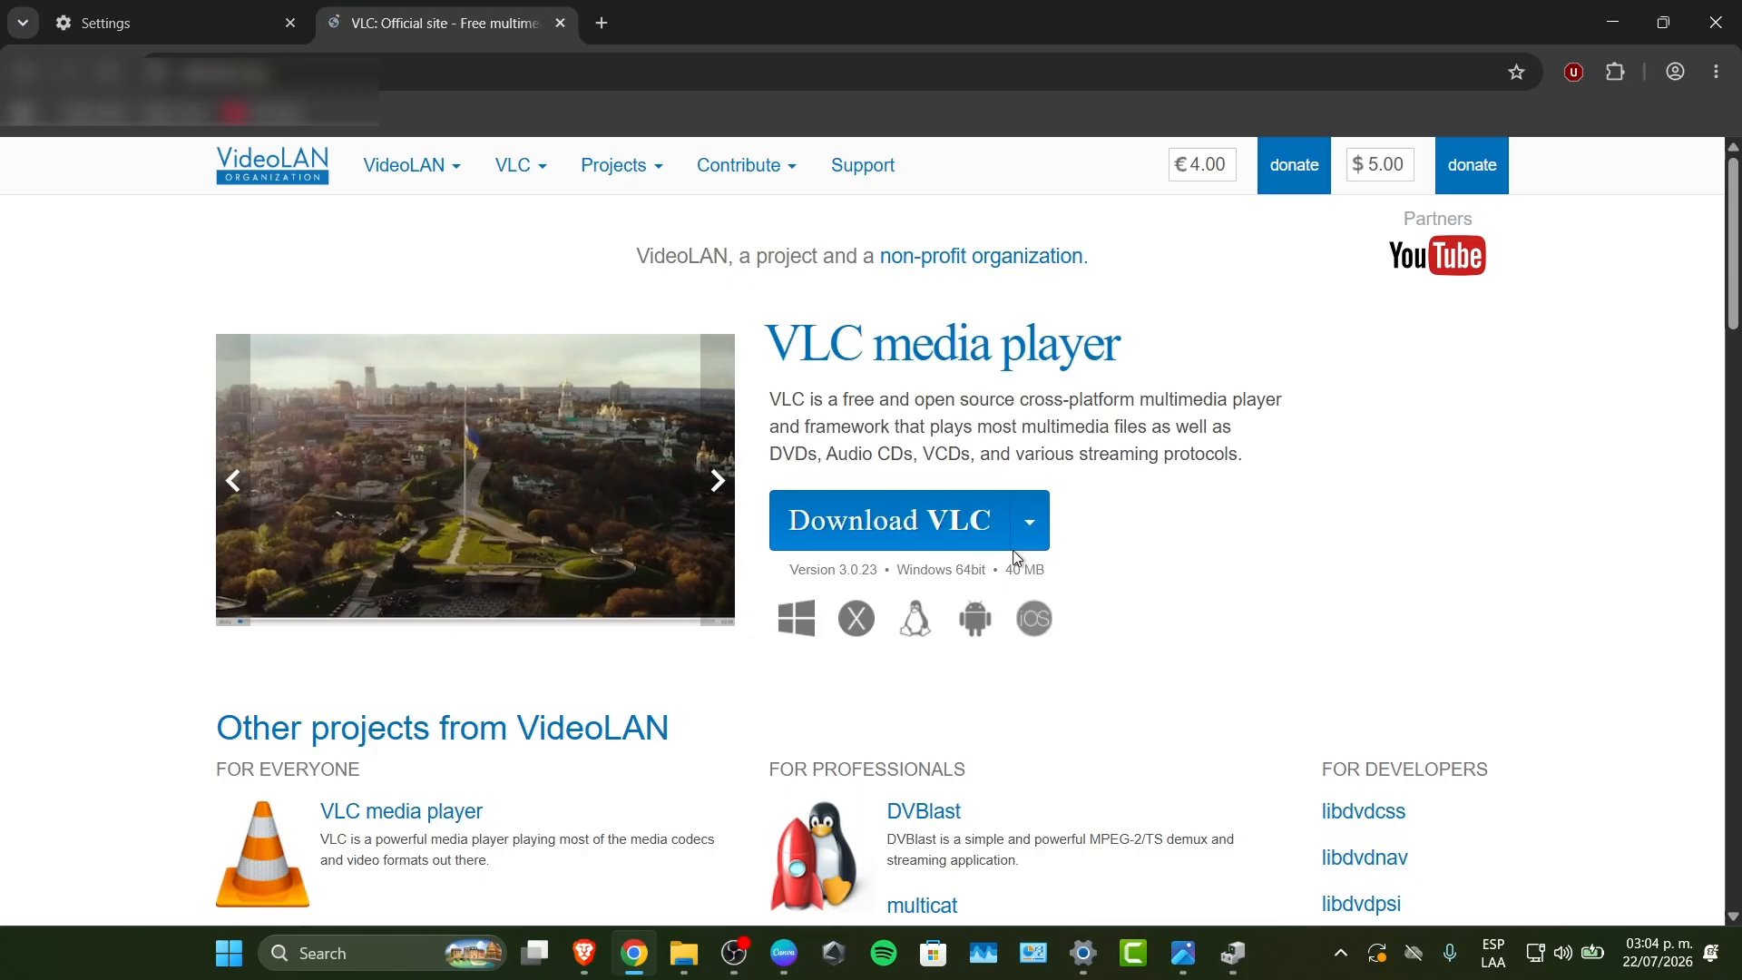
{"action": "scroll", "coordinate": [1012, 550], "scroll_direction": "down", "scroll_amount": 6}
{"action": "scroll", "coordinate": [1013, 550], "scroll_direction": "up", "scroll_amount": 6}
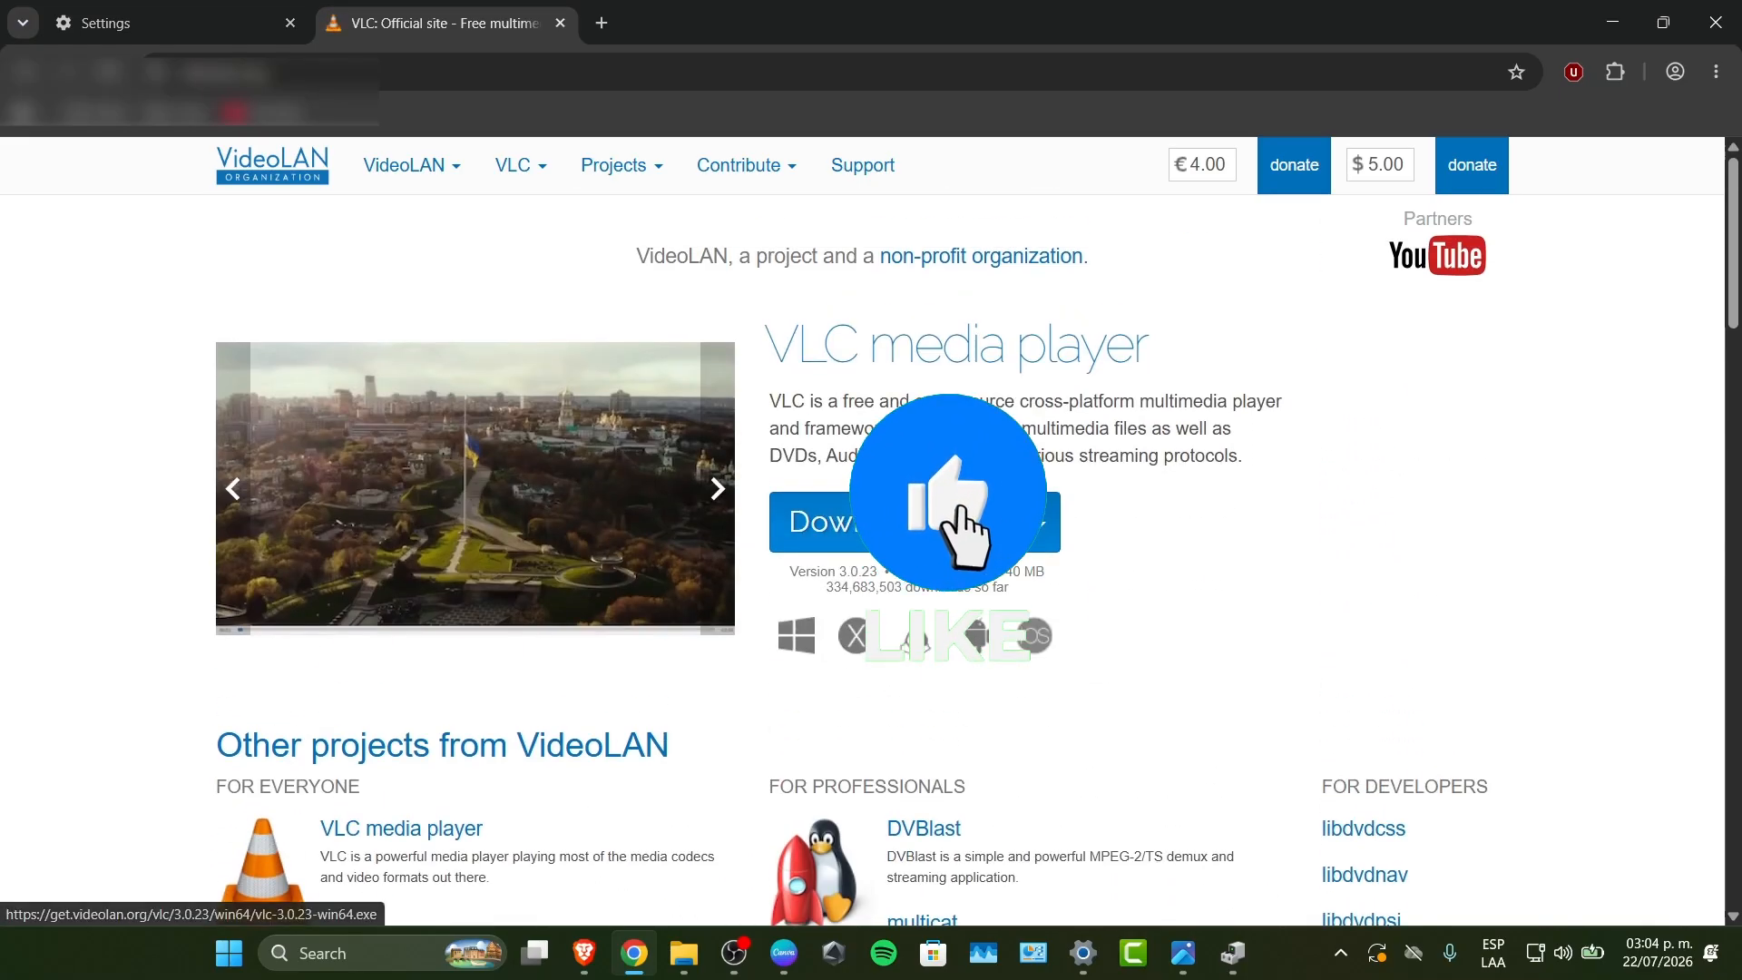
{"action": "scroll", "coordinate": [998, 527], "scroll_direction": "down", "scroll_amount": 1}
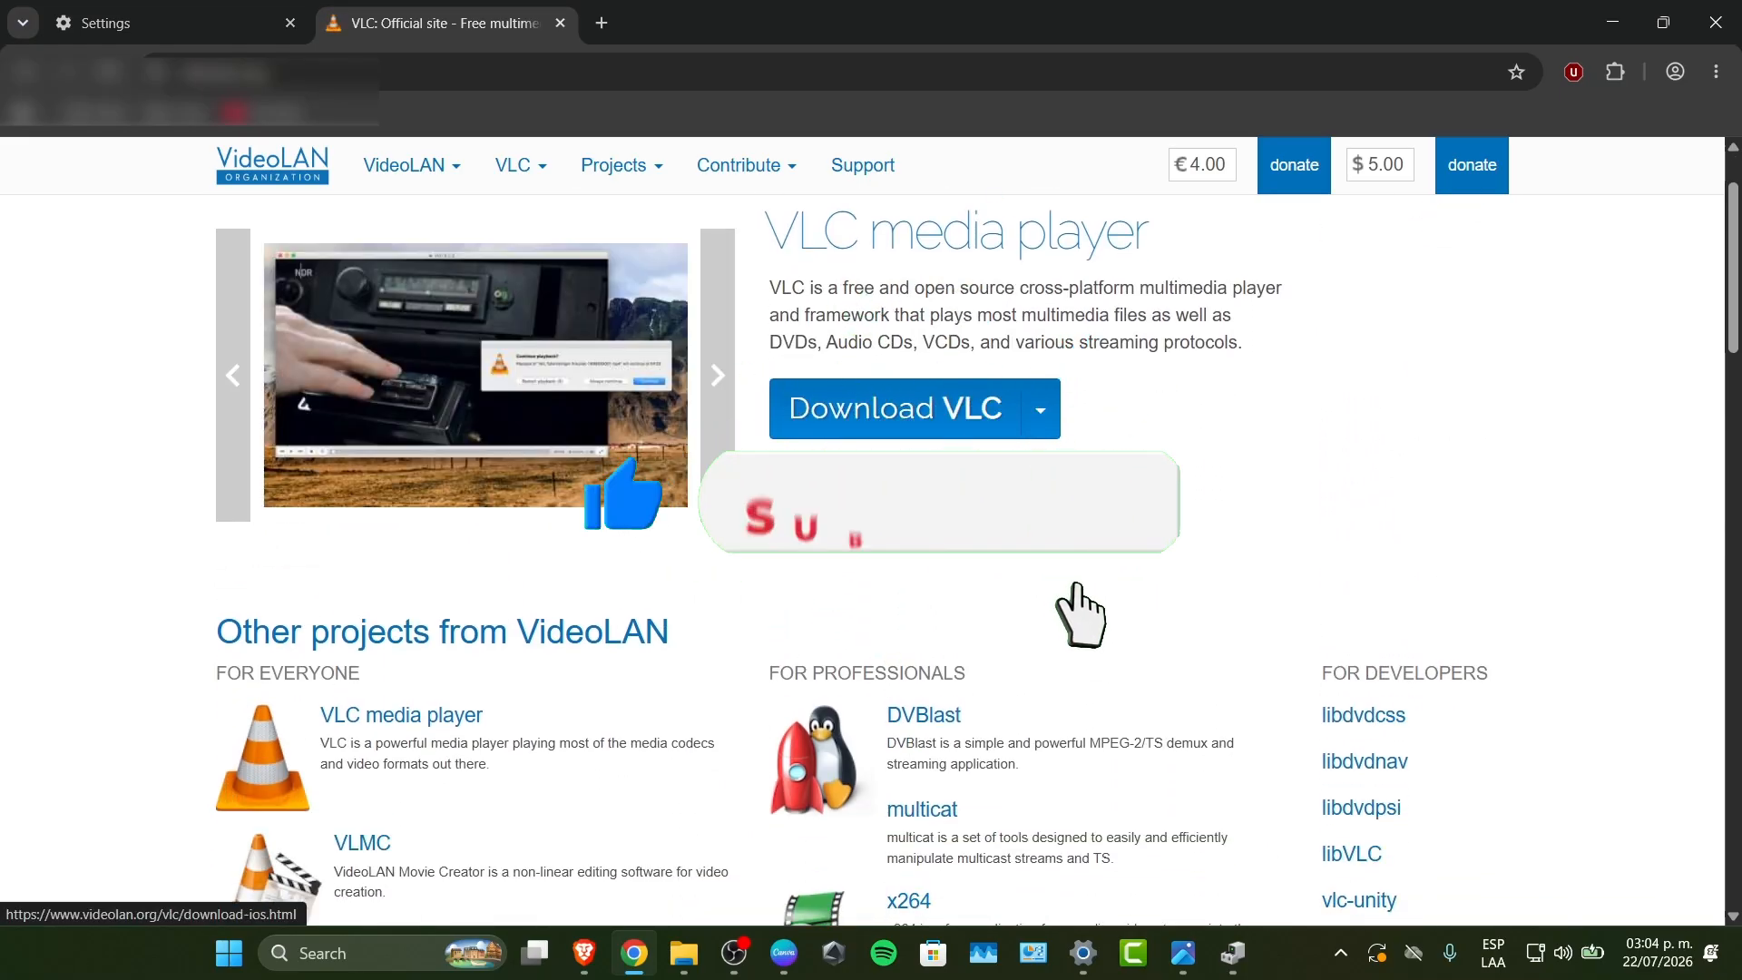